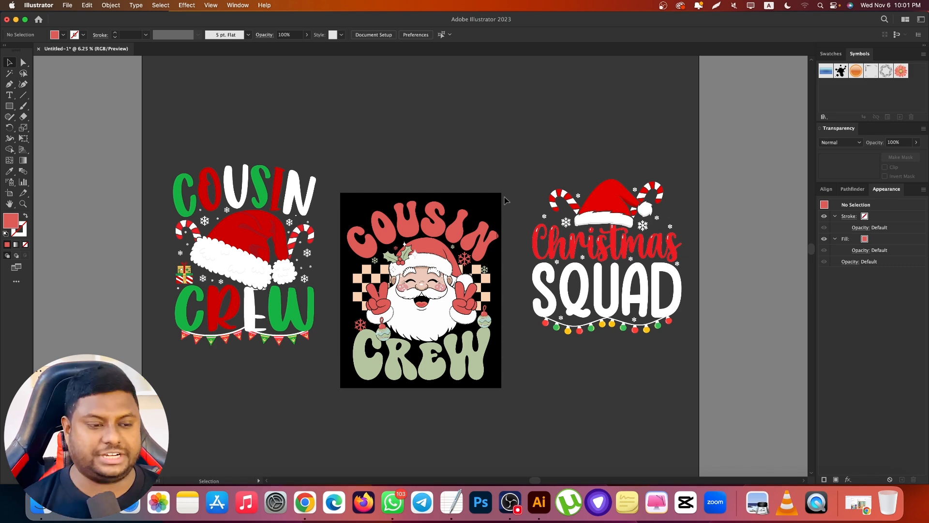
Examine the Santa hat in the Christmas Squad design up close, including its dark red shadow and fold edges.
scroll(643, 231, up, 3)
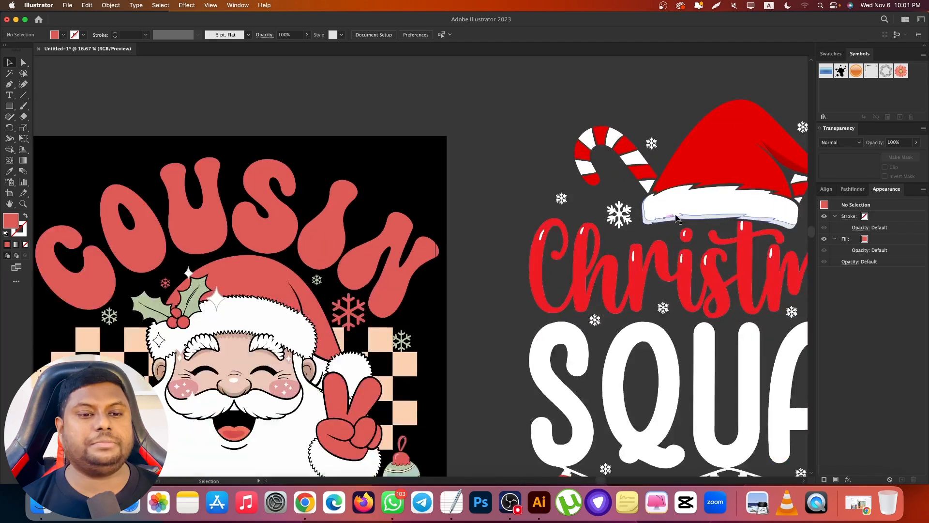
drag(668, 221, 535, 240)
scroll(610, 213, up, 2)
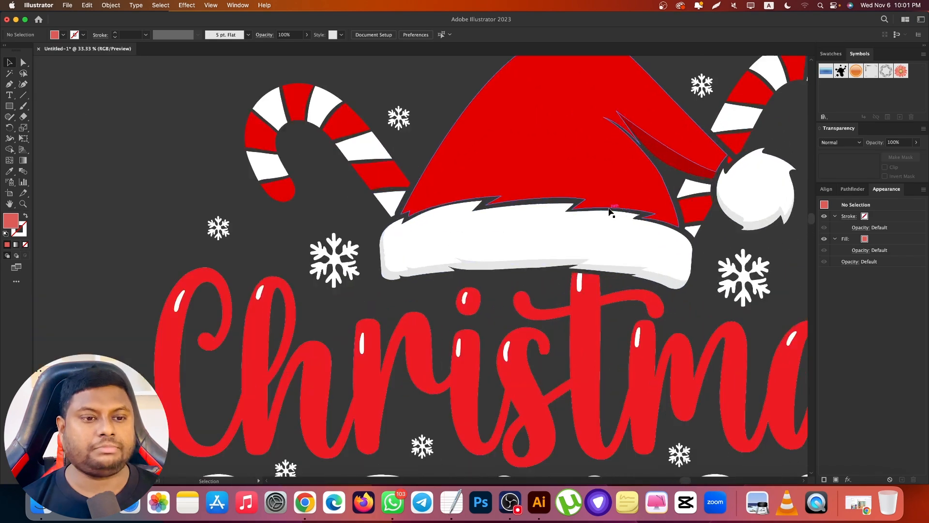
scroll(711, 153, up, 4)
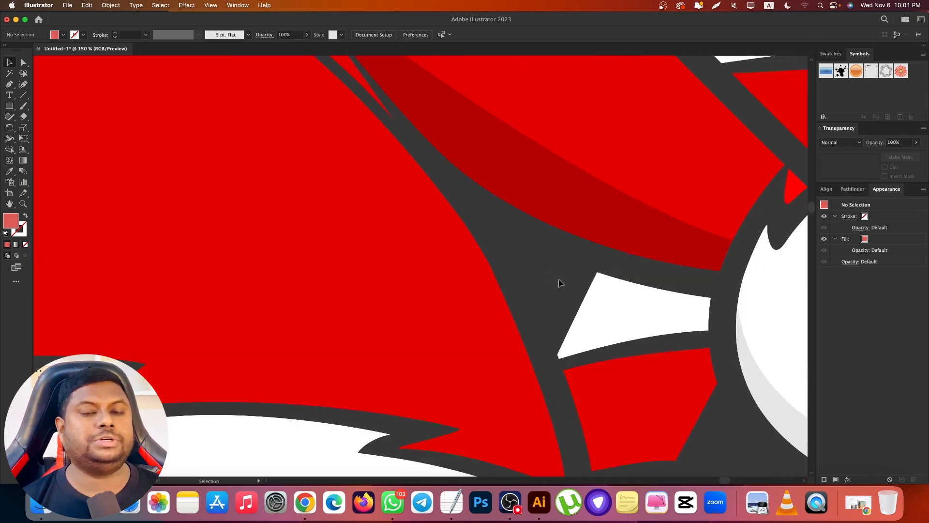
scroll(560, 283, down, 3)
scroll(556, 254, up, 4)
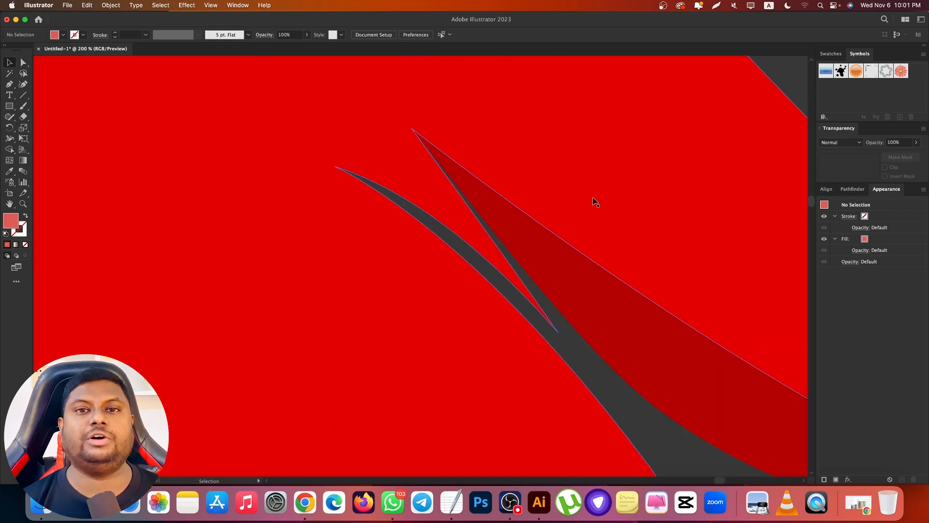
scroll(539, 247, down, 2)
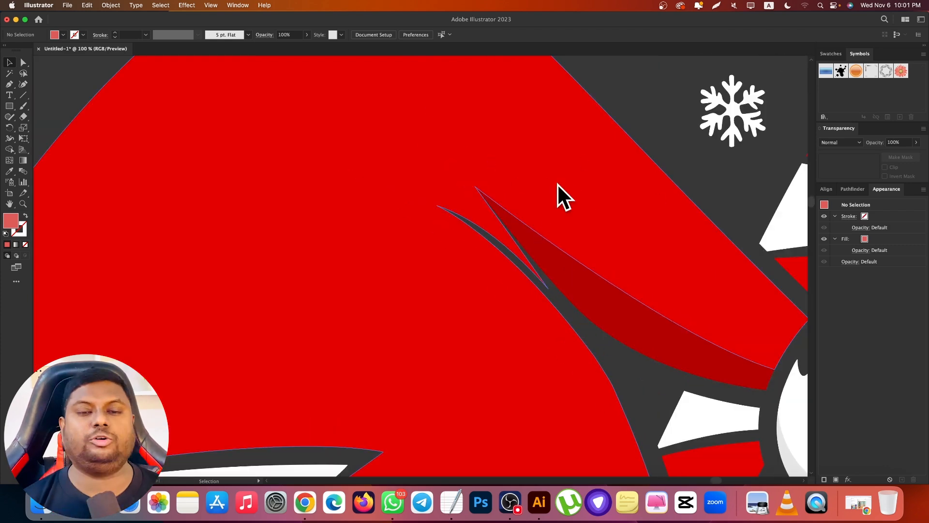
scroll(560, 231, down, 7)
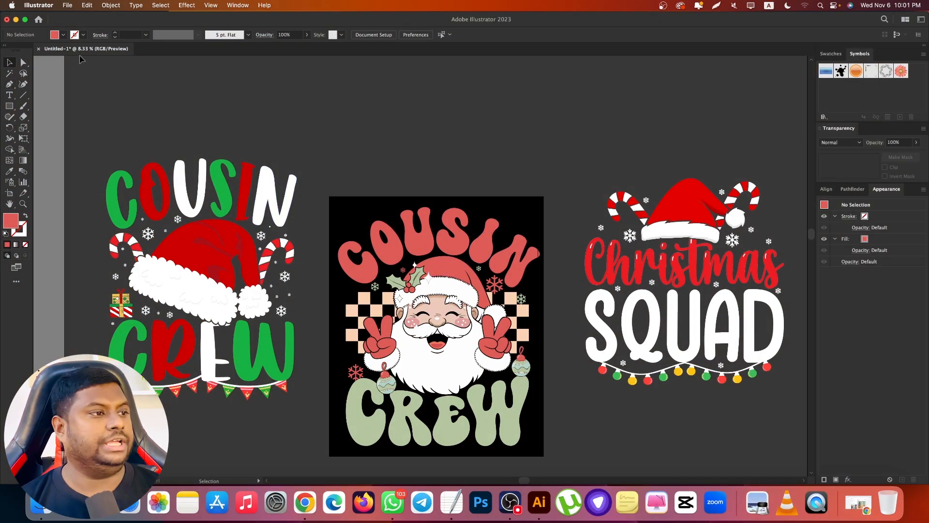
click(23, 62)
click(66, 64)
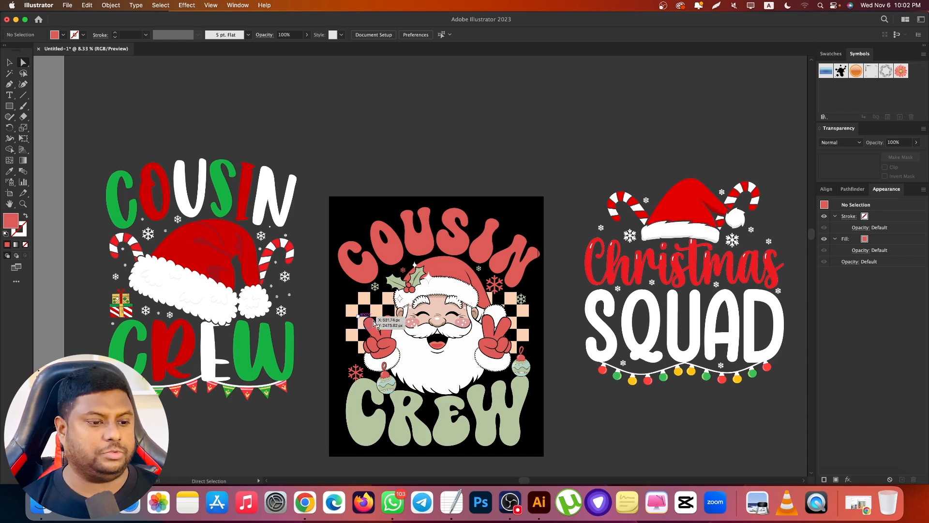
scroll(483, 301, up, 3)
scroll(340, 227, down, 3)
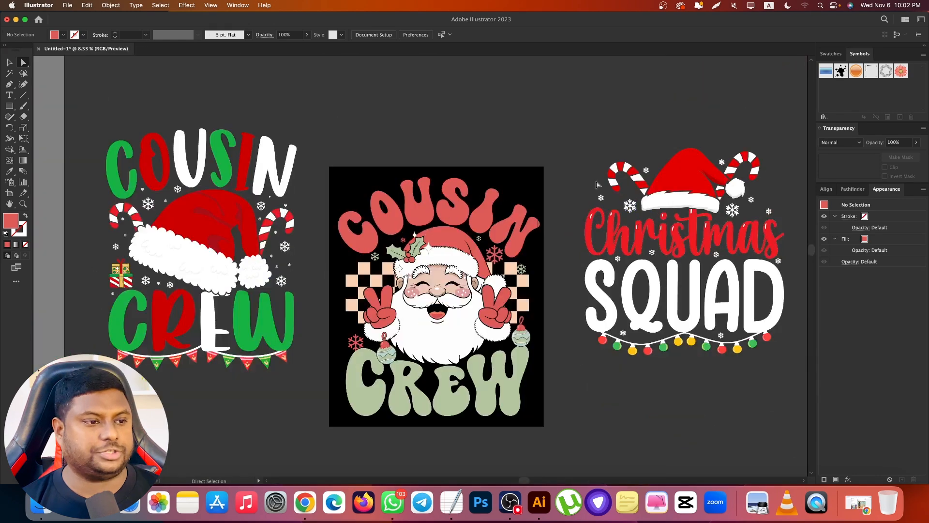
Select the Santa artwork group with the Selection tool, followed by the whole Cousin Crew group with the tilted hat.
click(9, 62)
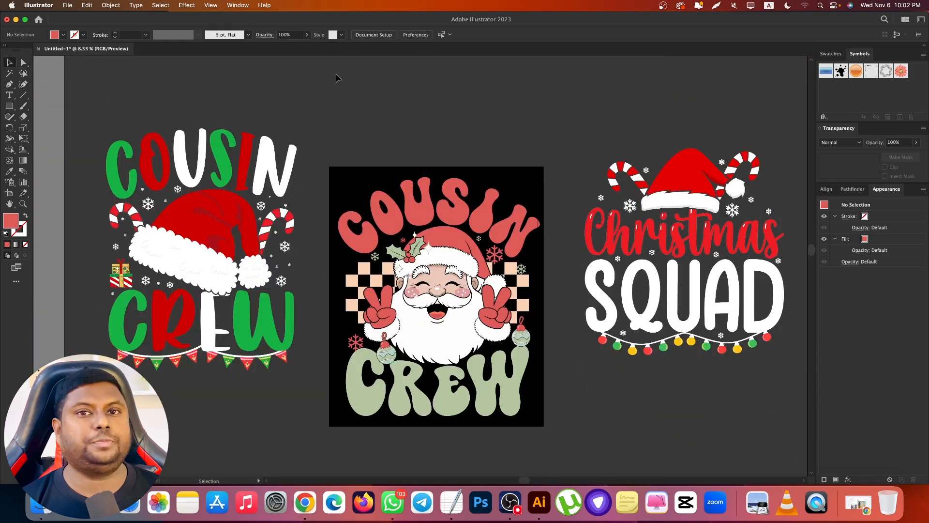
click(454, 239)
scroll(459, 239, up, 3)
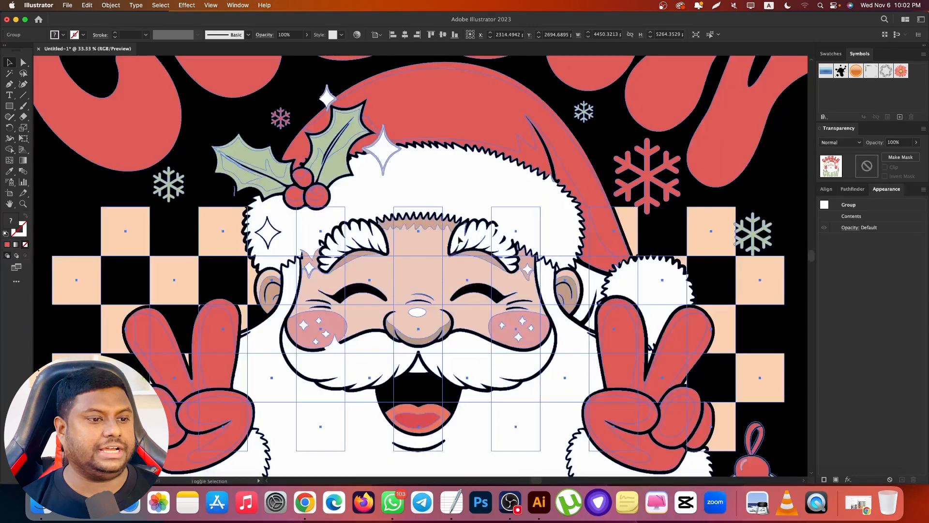
scroll(458, 239, down, 4)
scroll(233, 172, up, 3)
click(233, 172)
scroll(451, 235, down, 1)
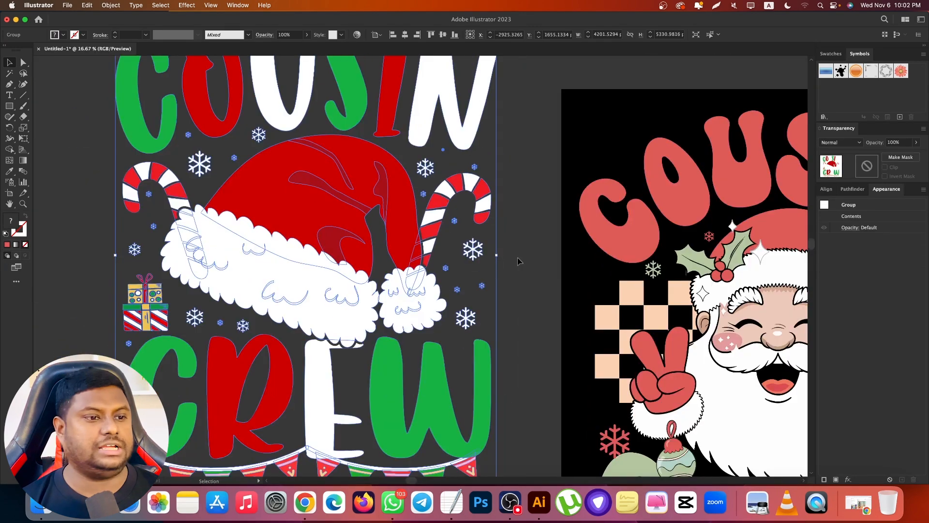
Inspect the selected Cousin Crew design's anchor points with the Direct Selection tool and clear the selection.
click(23, 61)
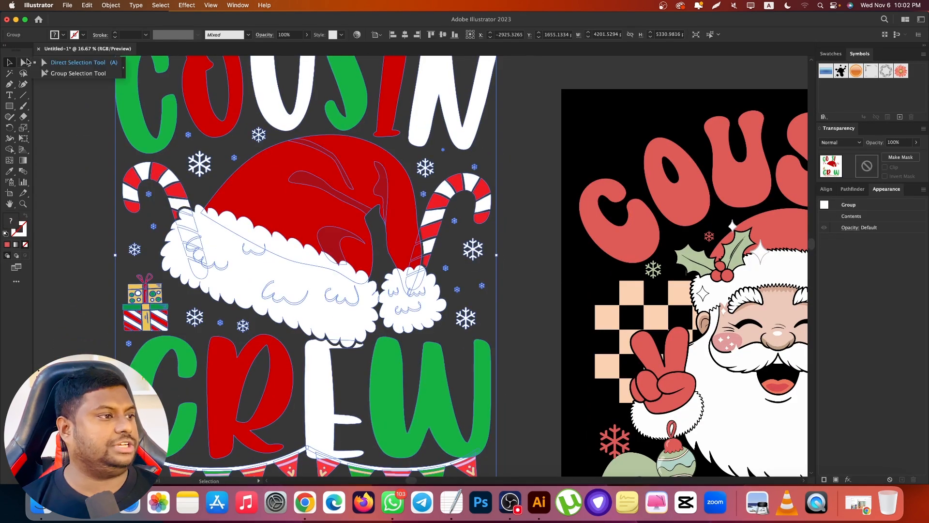
click(77, 62)
scroll(281, 295, up, 2)
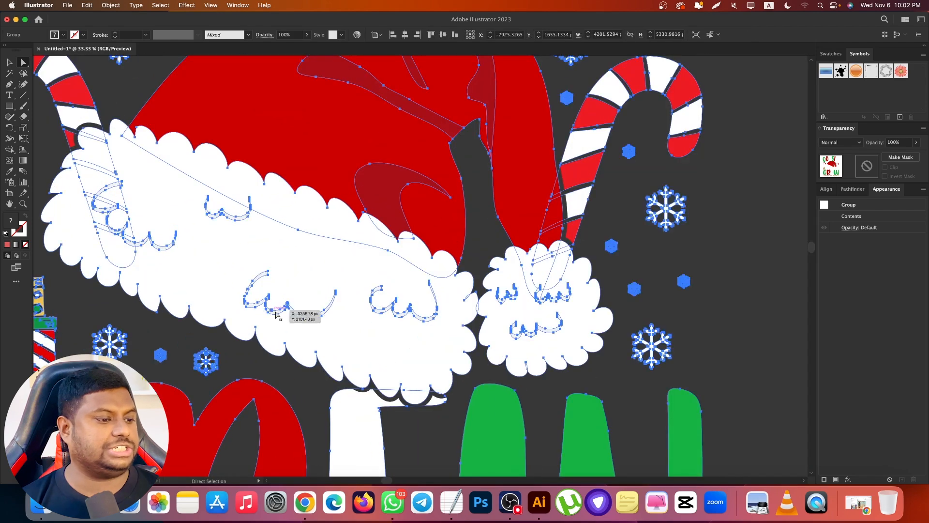
scroll(471, 311, down, 2)
click(536, 170)
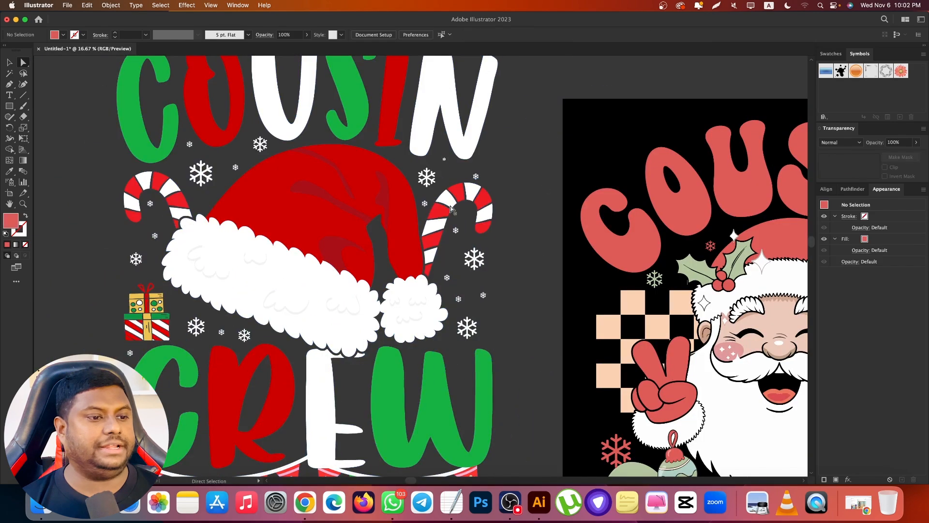
Move the dark red shadow path near the tilted hat's fur trim to the empty area beside the N of COUSIN, using Direct Selection.
scroll(315, 254, up, 1)
click(346, 241)
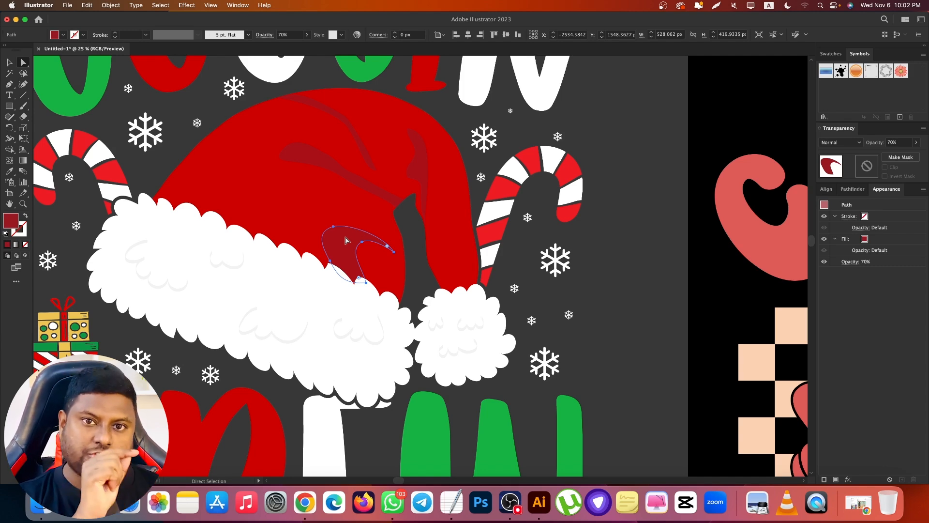
scroll(346, 240, down, 2)
drag(258, 242, 410, 89)
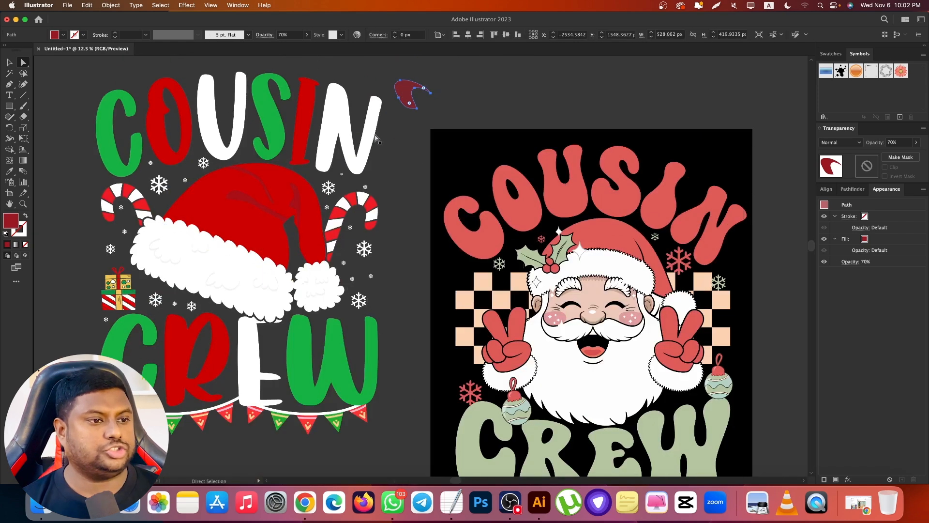
click(386, 152)
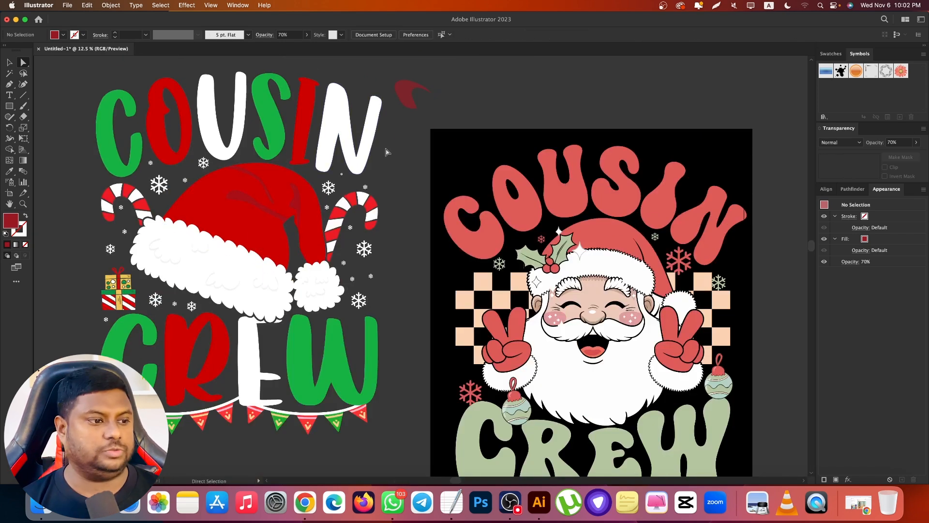
Undo the move of the hat's shadow path and clear the selection.
key(super+z)
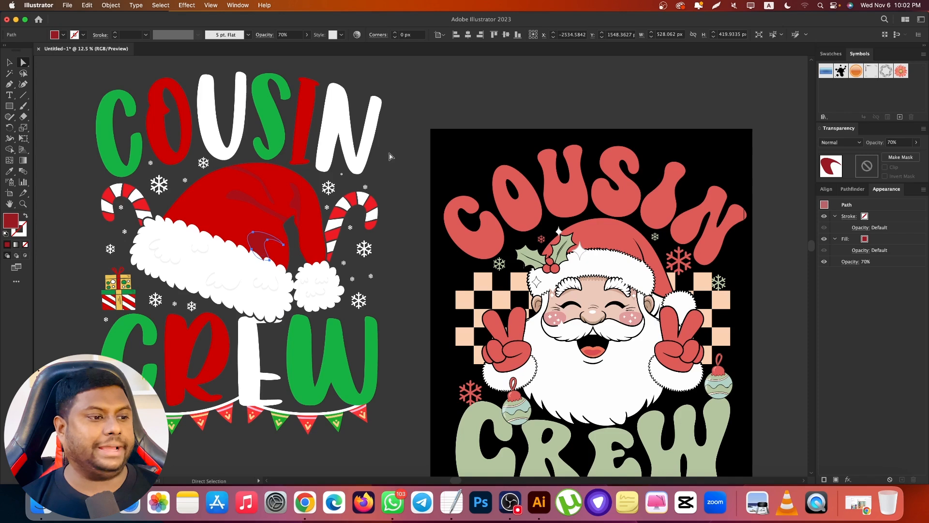
click(391, 156)
Isolate the tilted hat's nested group with the Selection tool and select the dark red shadow path above its fur trim.
key(v)
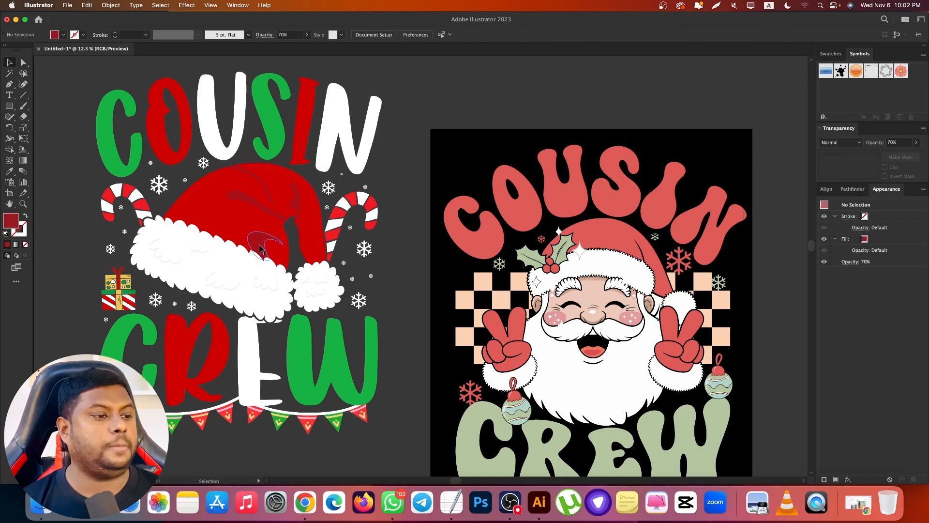
scroll(258, 247, up, 3)
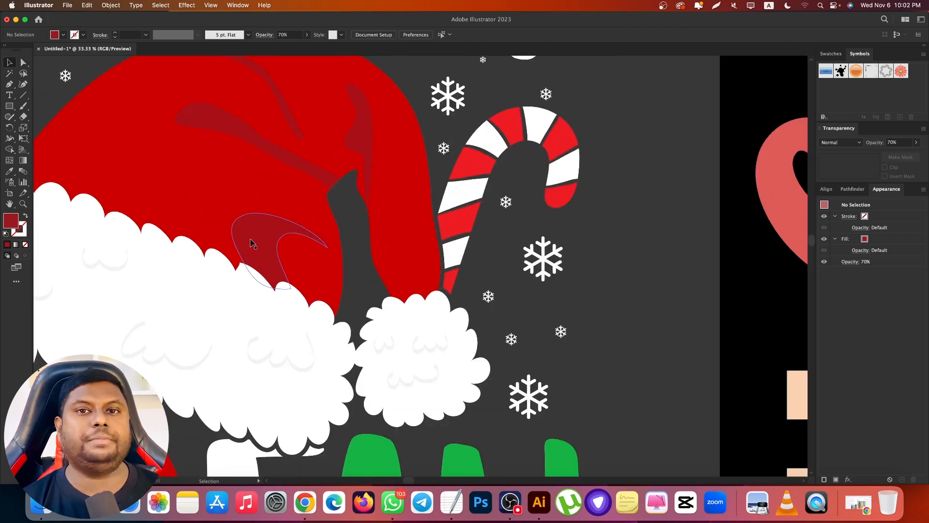
double_click(250, 244)
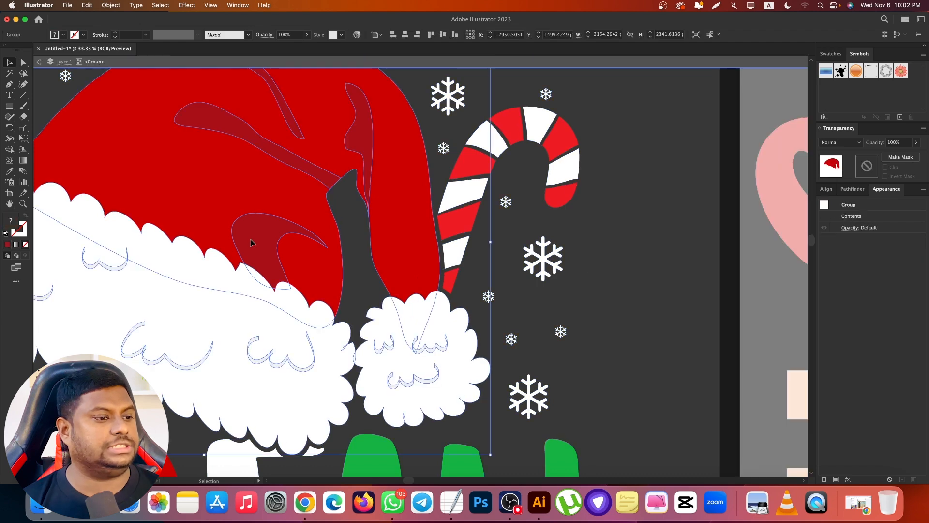
double_click(260, 242)
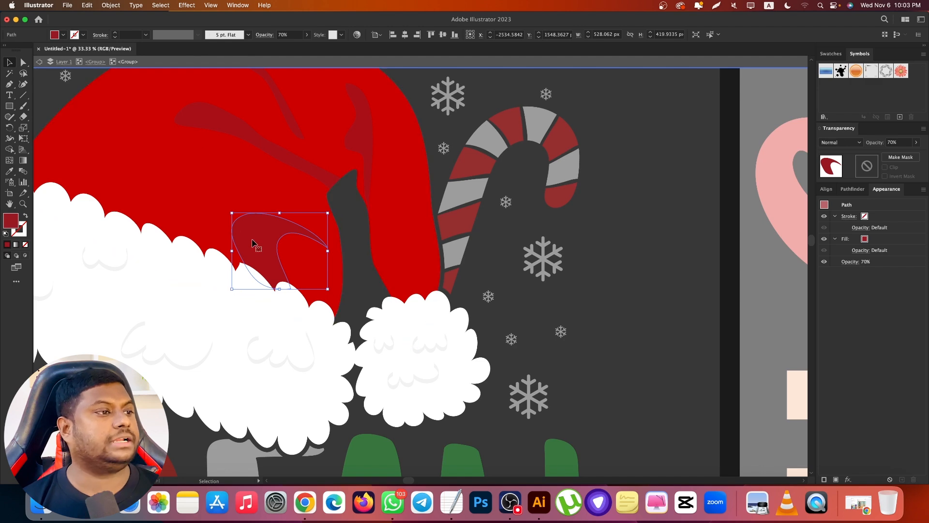
Move the selected shadow path out of the hat to the empty area beyond the candy cane, and exit isolation mode.
drag(261, 245, 632, 252)
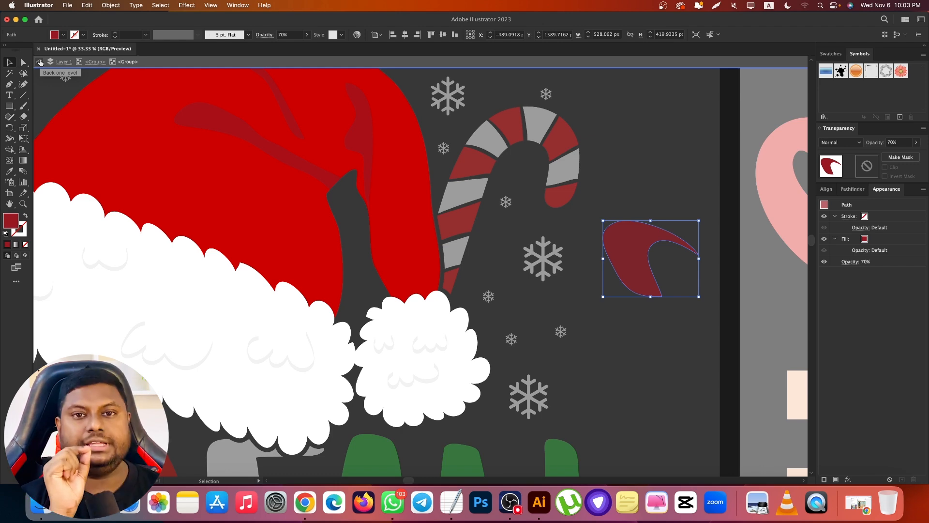
click(40, 62)
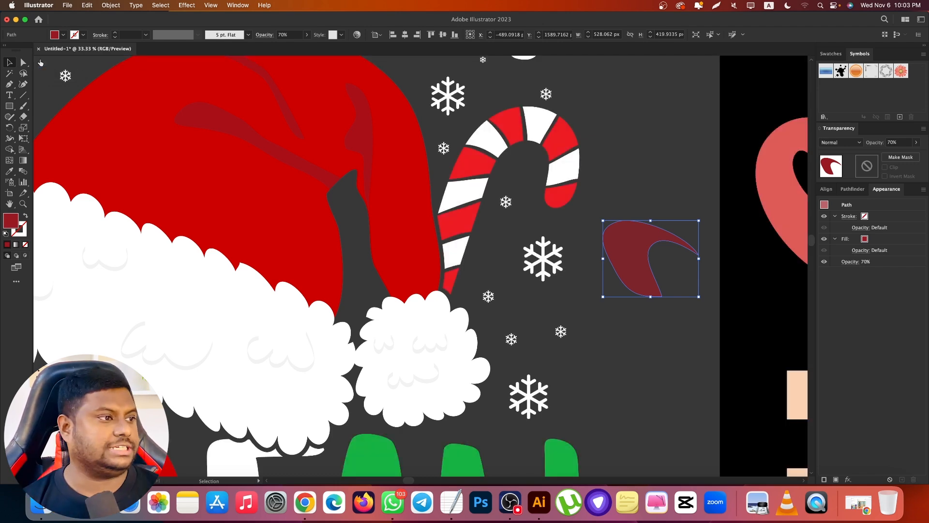
click(635, 152)
Select the whole Cousin Crew group together with the displaced shadow path.
scroll(426, 225, down, 4)
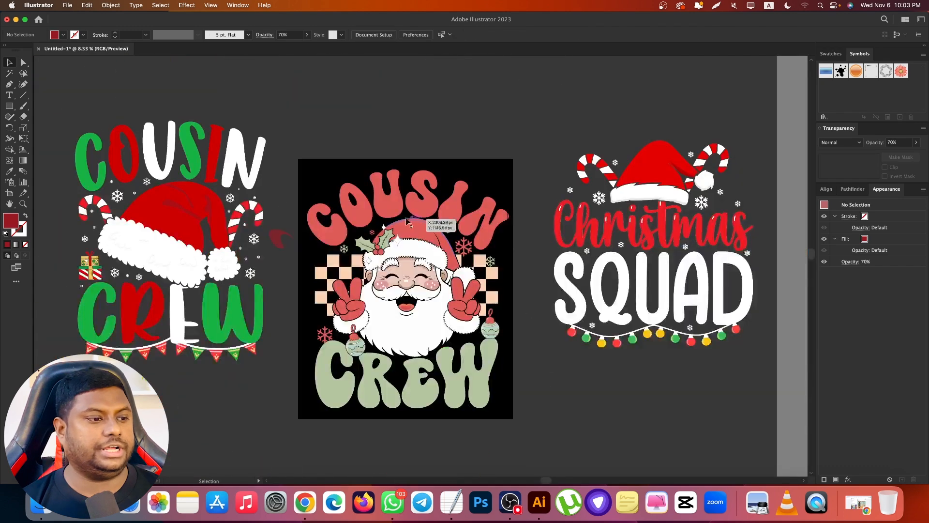
click(228, 197)
scroll(248, 206, left, 5)
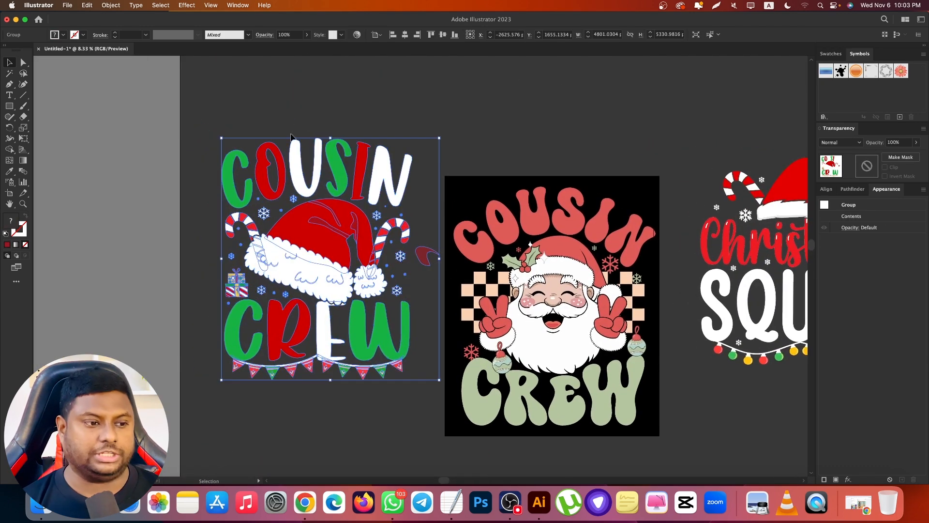
Undo the shadow path's move and leave isolation mode.
key(super+z)
double_click(489, 96)
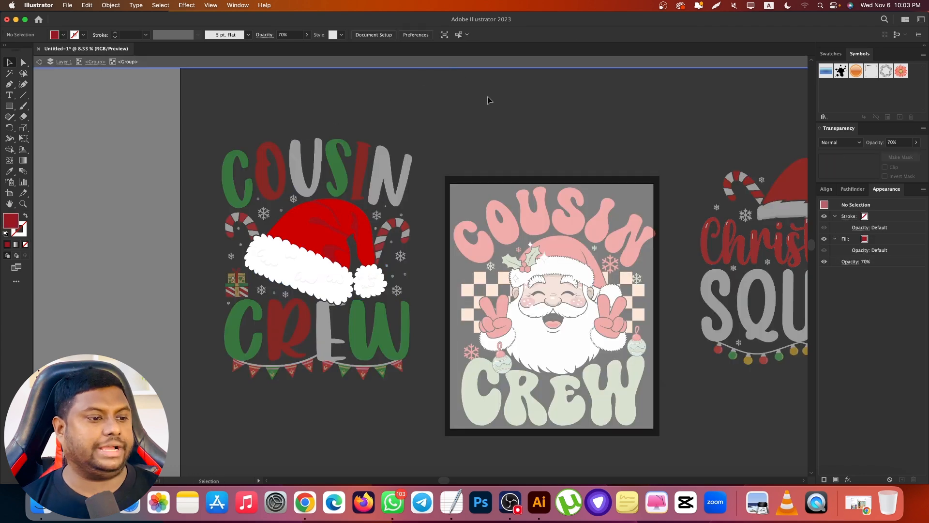
Pick the hat's dark red shadow with the Direct Selection tool and move it between the two Cousin Crew designs.
key(super+=)
click(25, 64)
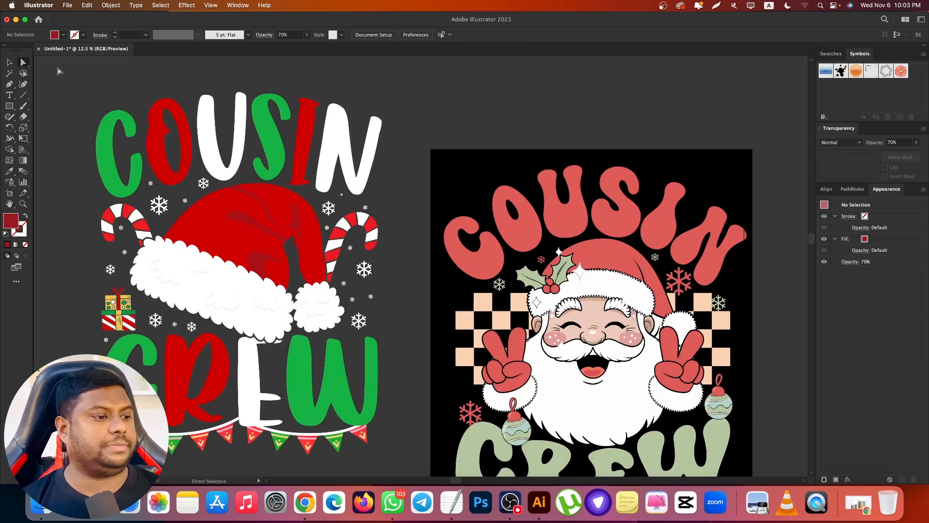
click(259, 264)
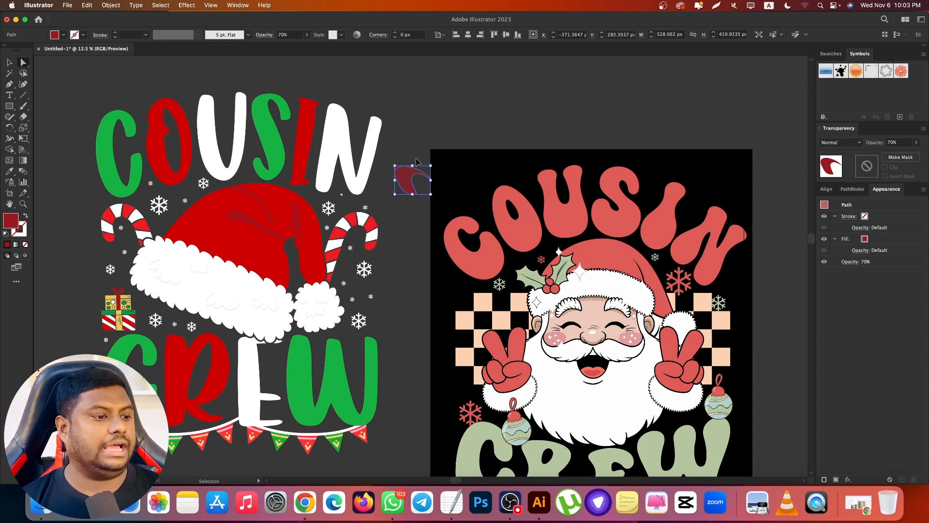
Try moving the hat's shadow path out of the design with the Group Selection tool, and undo the move.
click(25, 65)
click(78, 73)
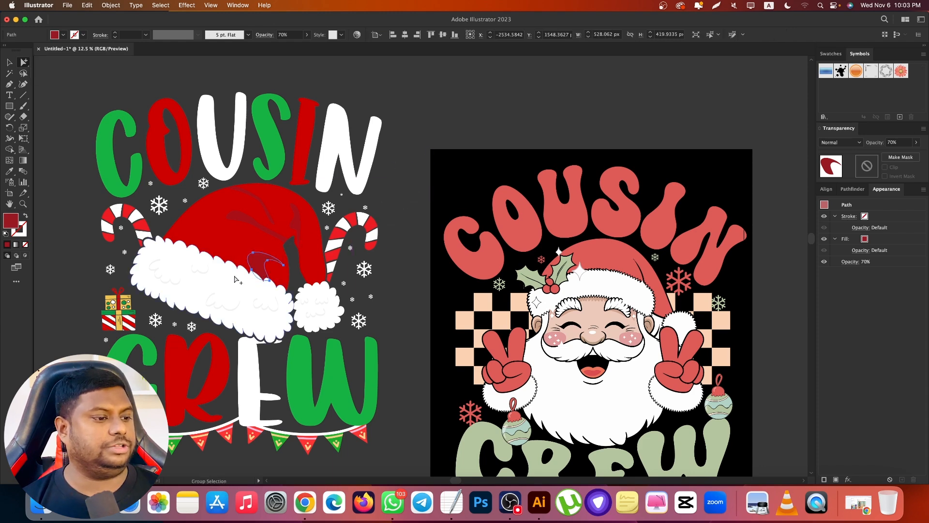
drag(262, 265, 403, 164)
key(super+z)
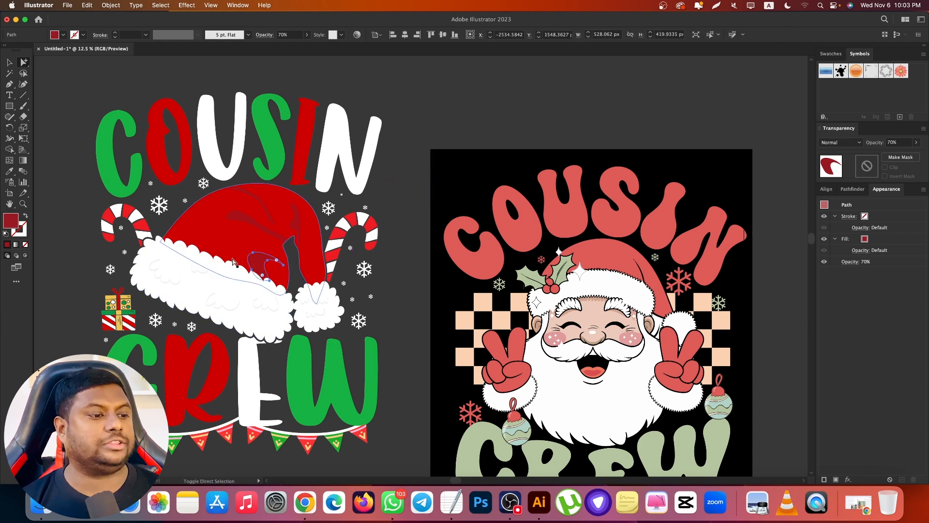
Extend the selection from the shadow path to the hat group and the entire Cousin Crew design with the Group Selection tool.
scroll(235, 262, up, 5)
scroll(384, 266, up, 3)
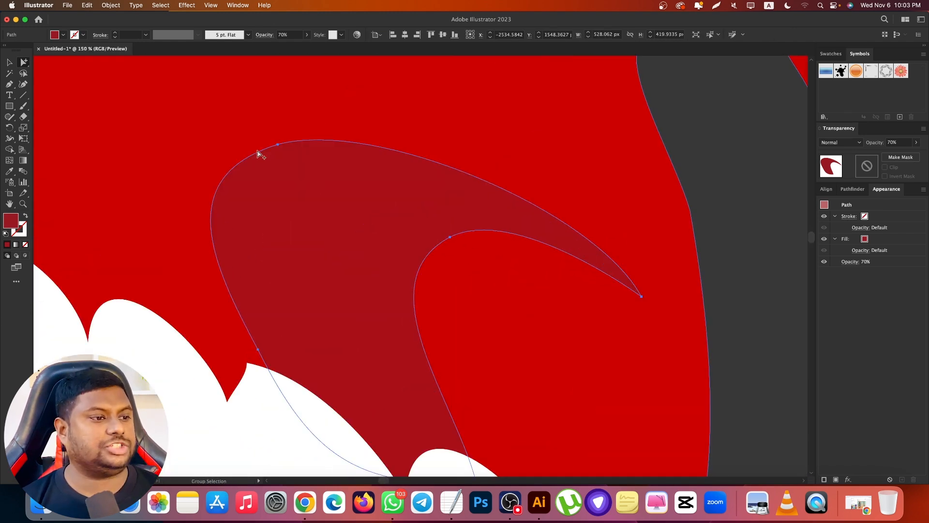
click(451, 237)
scroll(447, 233, up, 4)
scroll(459, 246, down, 4)
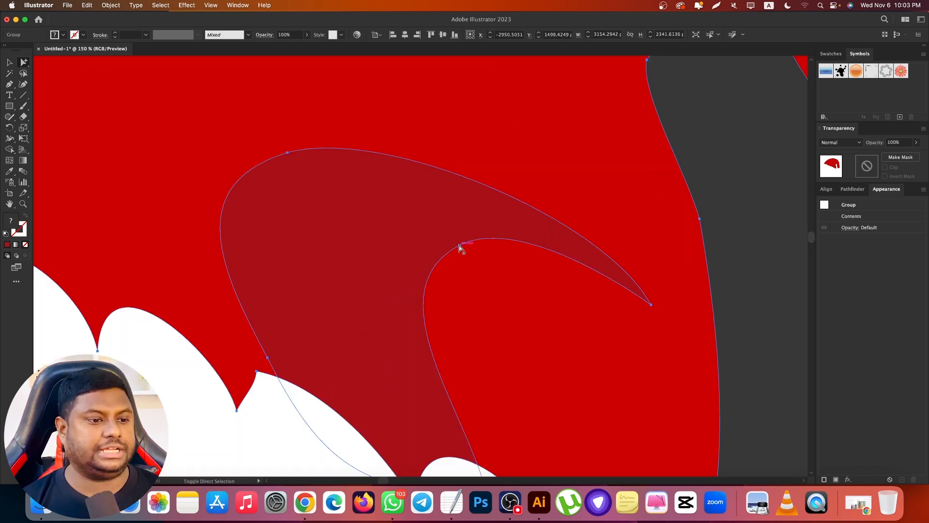
click(460, 247)
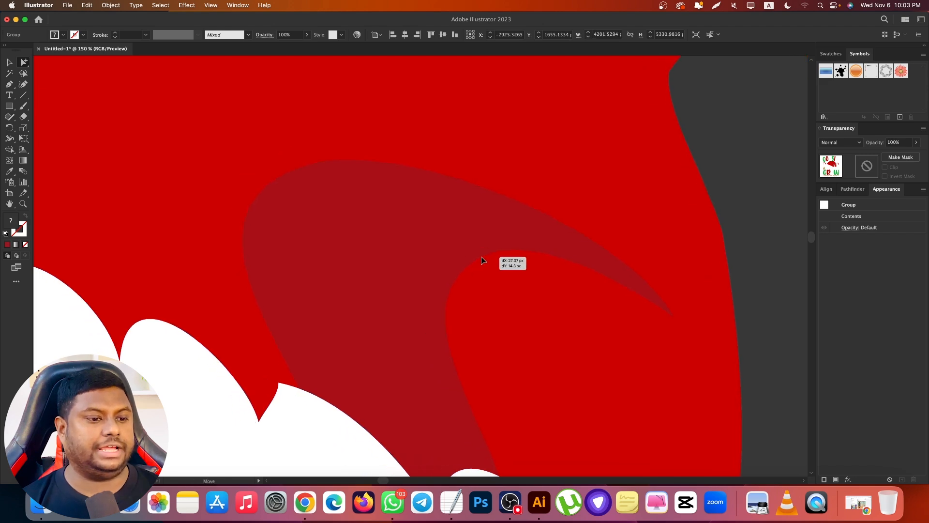
scroll(386, 250, down, 4)
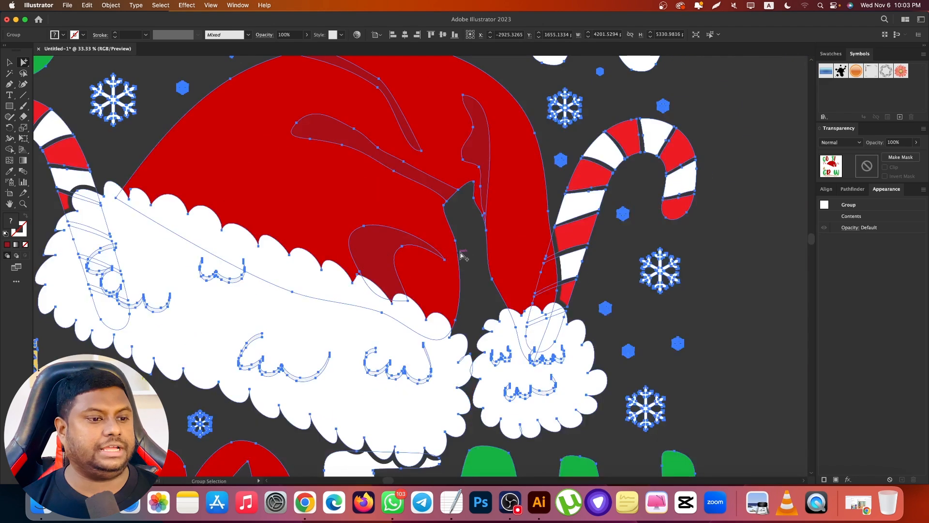
Select the hat's lower dark red shadow path with the Group Selection tool and inspect its curve up close.
click(404, 266)
scroll(402, 266, up, 2)
scroll(390, 223, down, 2)
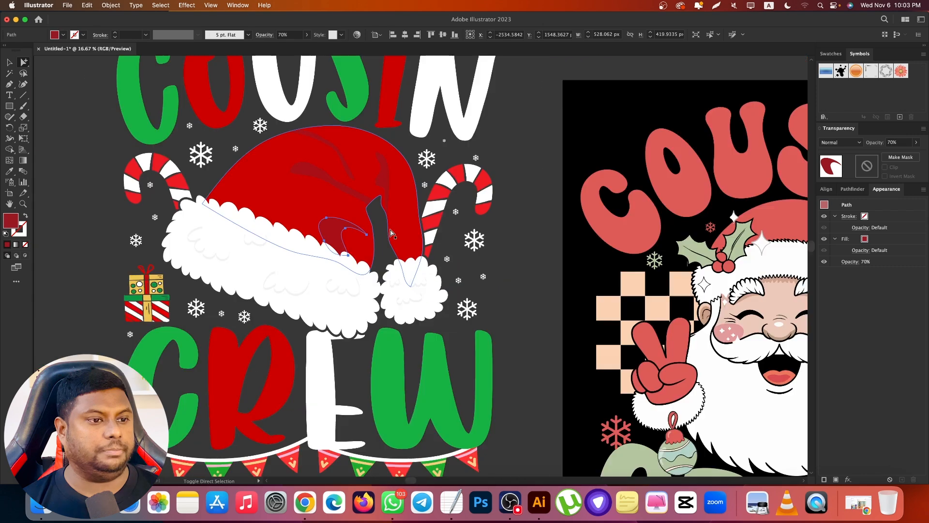
scroll(366, 224, up, 2)
scroll(258, 281, up, 1)
scroll(228, 254, up, 8)
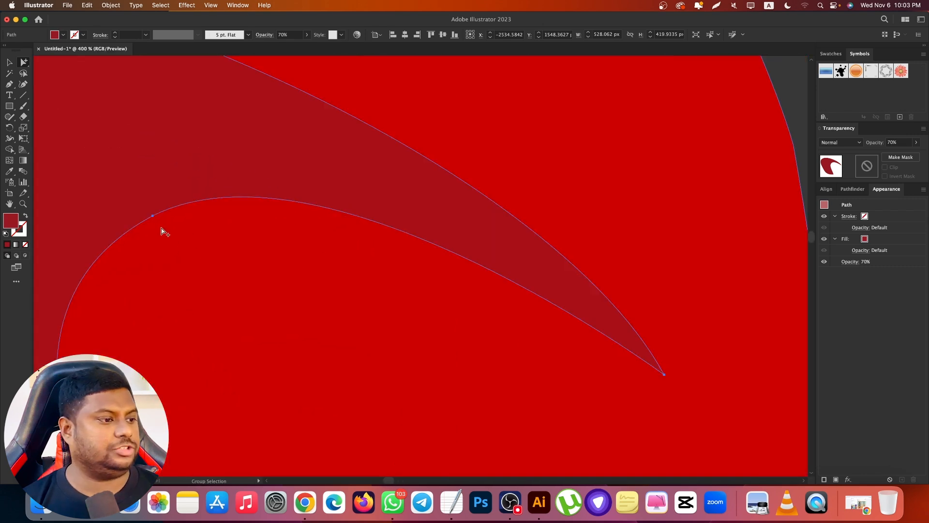
Extend the selection to the hat group, try moving the lower shadow path up the hat, and undo the move.
click(155, 204)
scroll(369, 228, down, 10)
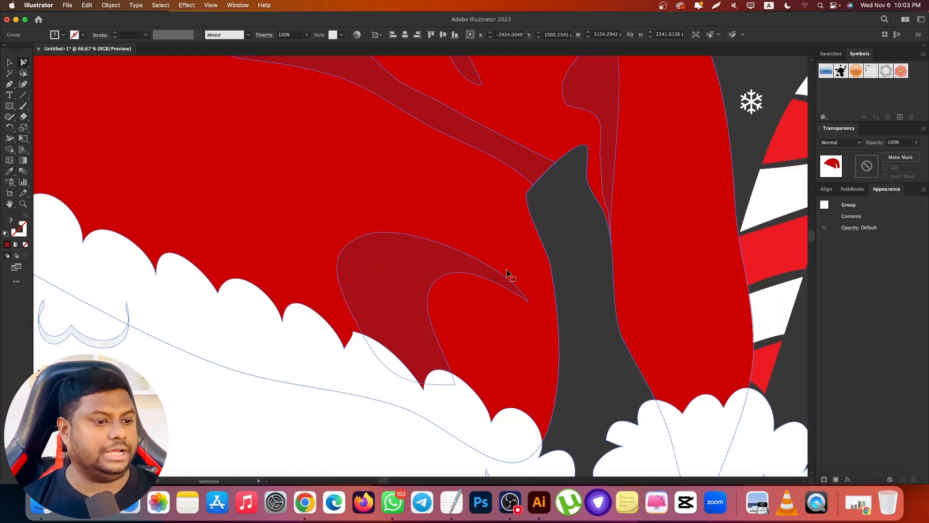
scroll(569, 293, down, 2)
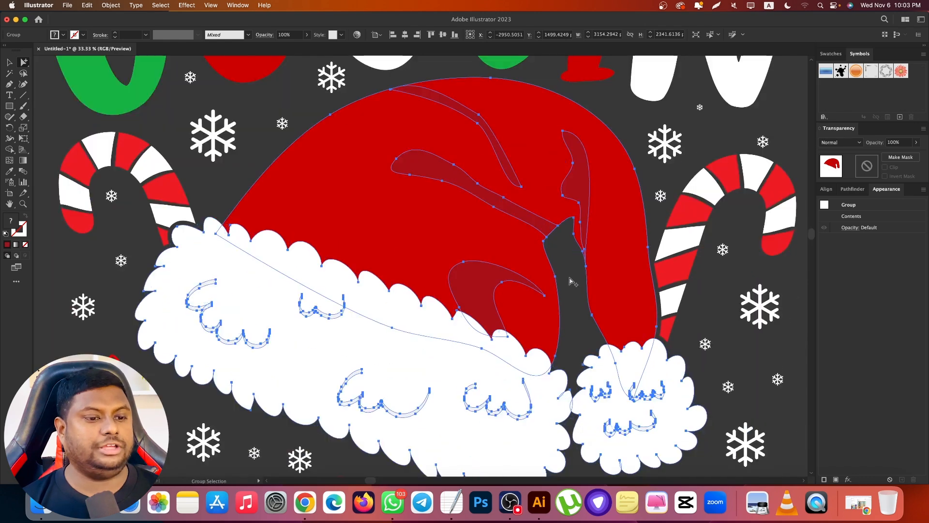
drag(467, 269, 609, 174)
key(ctrl+z)
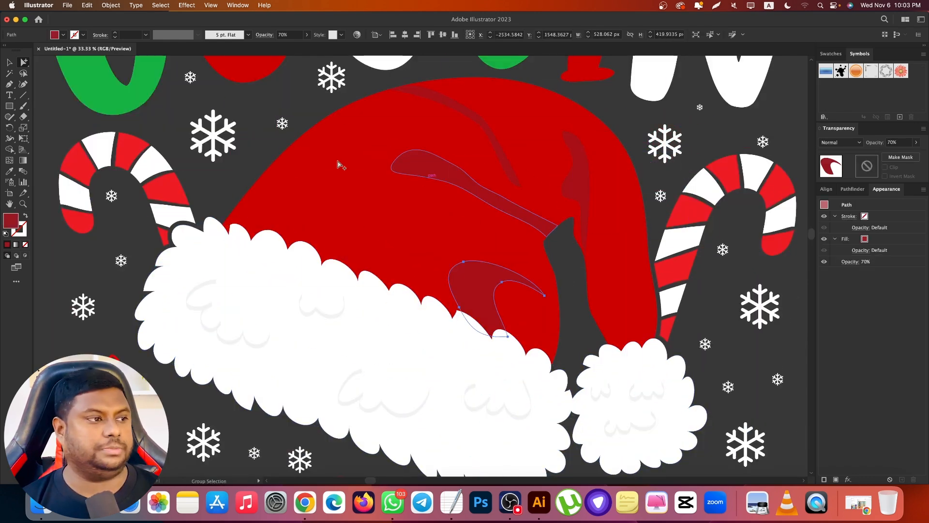
Reshape the shadow's inner curve with the Direct Selection tool by lengthening the direction handle of its upper anchor point.
drag(23, 62, 57, 65)
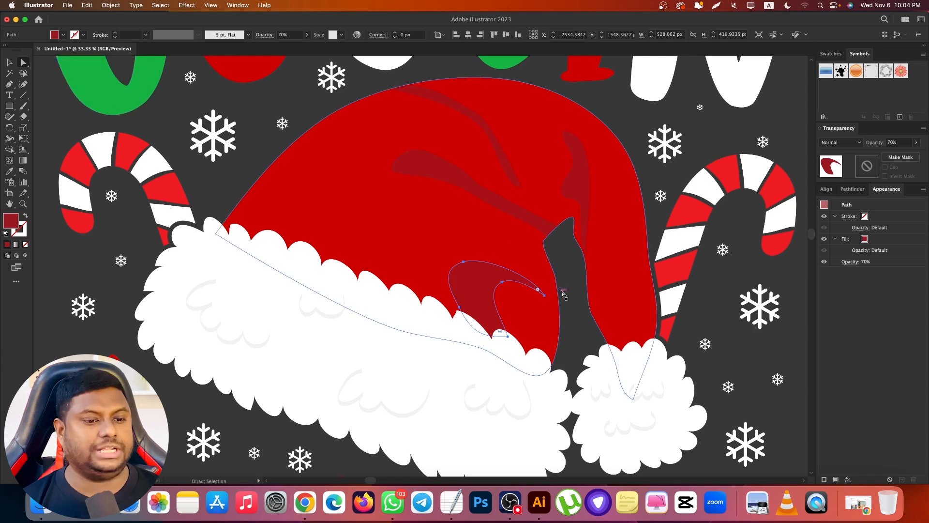
scroll(502, 283, up, 5)
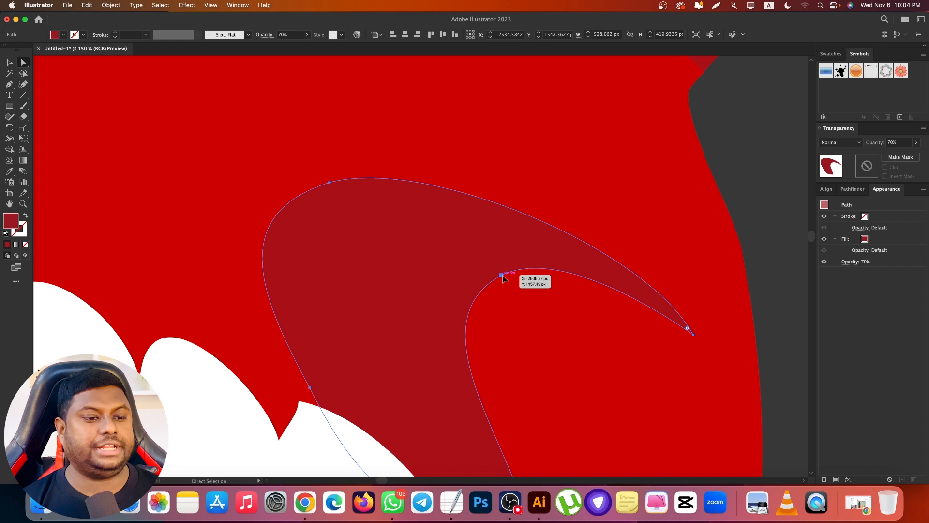
click(502, 275)
drag(417, 322, 271, 313)
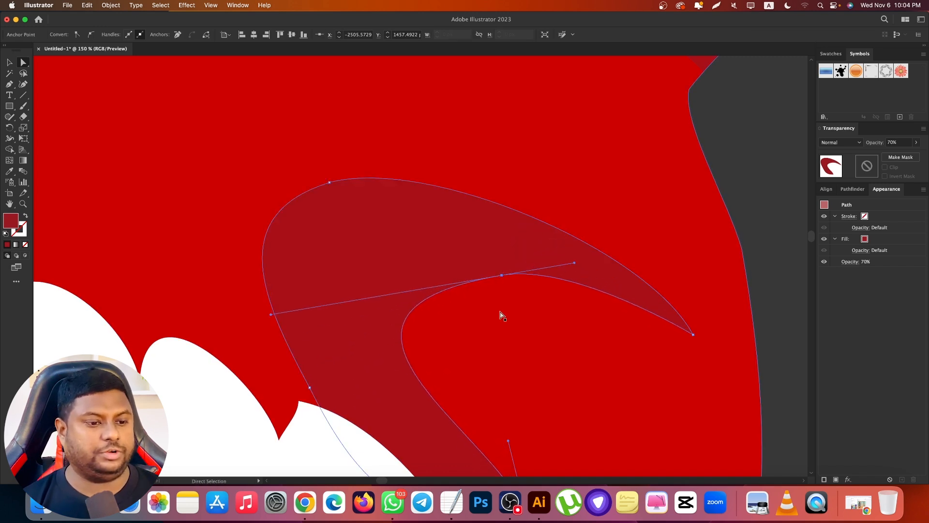
Reposition the inner curve's upper anchor point, shorten and re-angle its direction handle, and deselect the shadow path.
click(502, 275)
drag(502, 276, 468, 248)
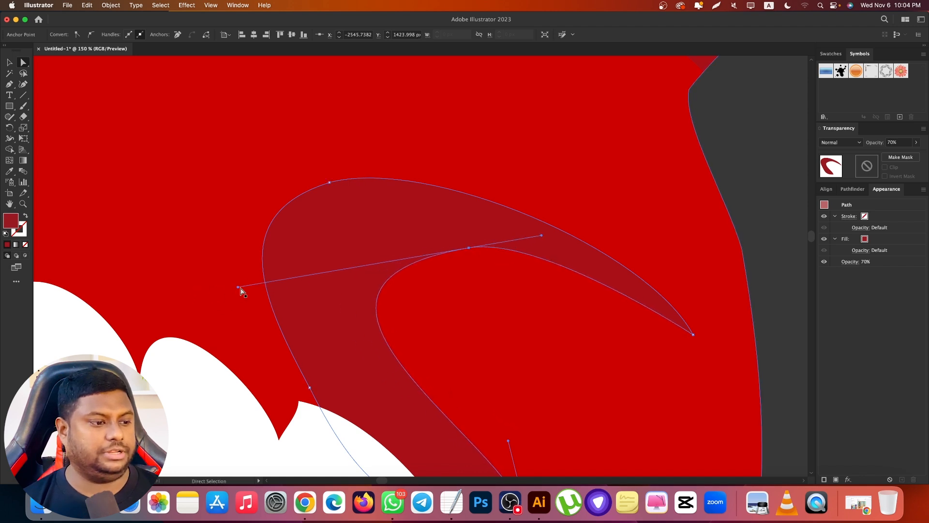
drag(239, 289, 300, 348)
mouse_move(469, 249)
mouse_down()
mouse_move(429, 275)
mouse_move(441, 270)
mouse_move(490, 293)
mouse_move(461, 264)
mouse_up()
scroll(474, 303, down, 6)
scroll(474, 303, right, 3)
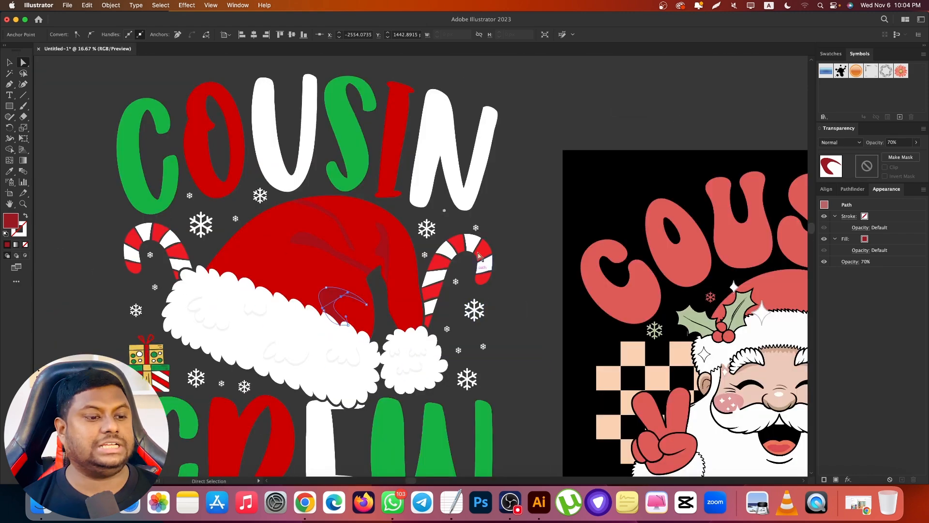
click(548, 197)
drag(294, 265, 343, 278)
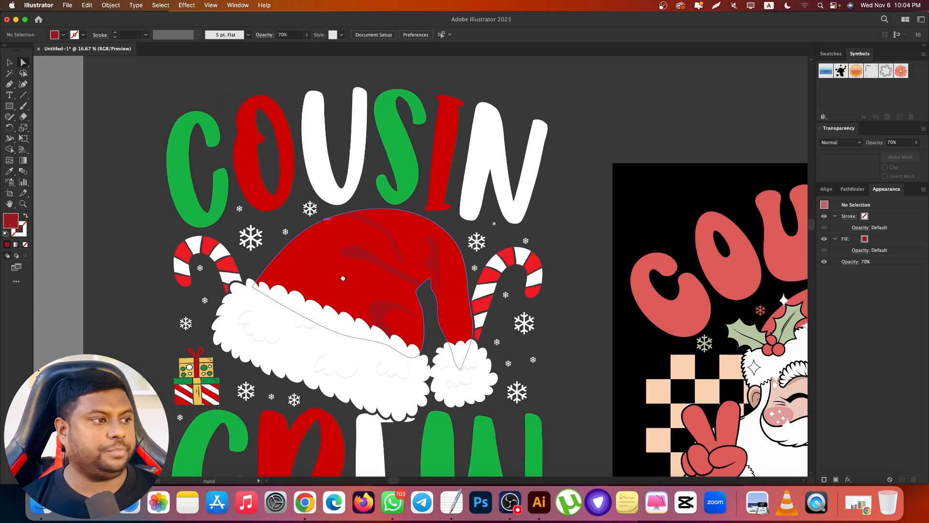
Select all similarly green shapes with the Magic Wand tool, starting from a green Cousin Crew letter, and clear the selection.
click(23, 64)
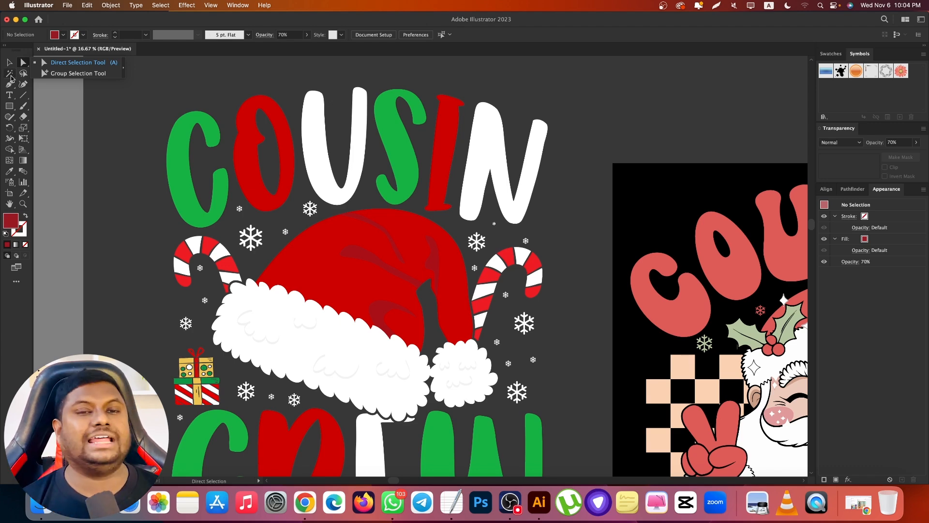
click(10, 75)
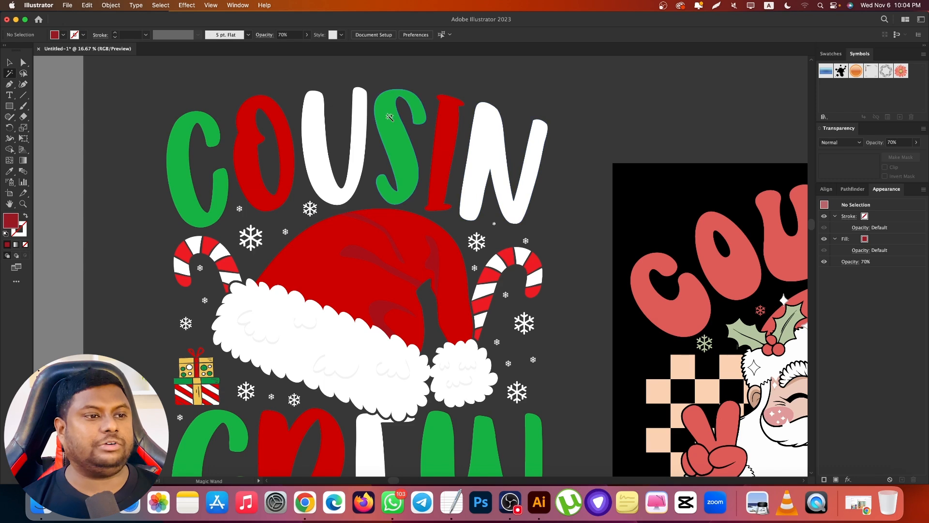
key(super+a)
key(super+0)
scroll(356, 298, up, 4)
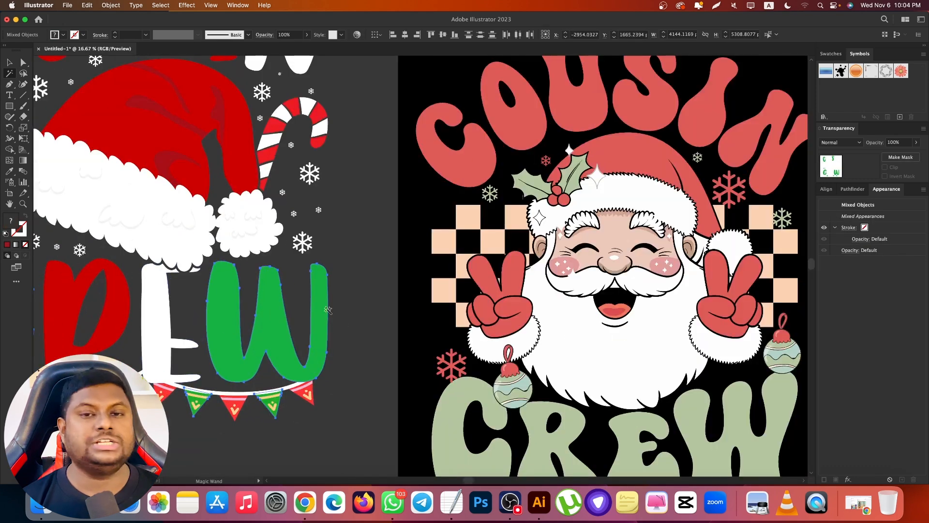
click(10, 62)
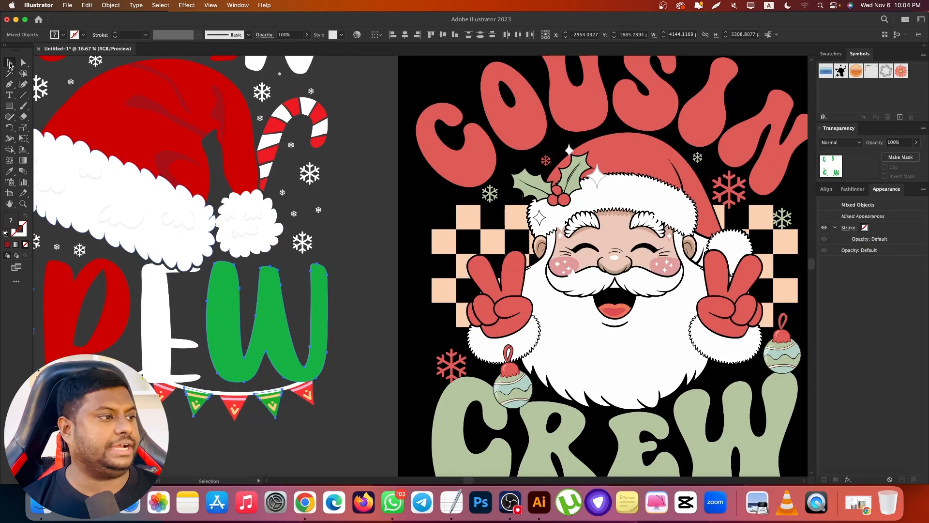
click(368, 212)
Draw a rectangle about 1012 by 364 px above the Santa design and fill it with the green sampled from the letter S.
click(9, 105)
drag(296, 99, 365, 125)
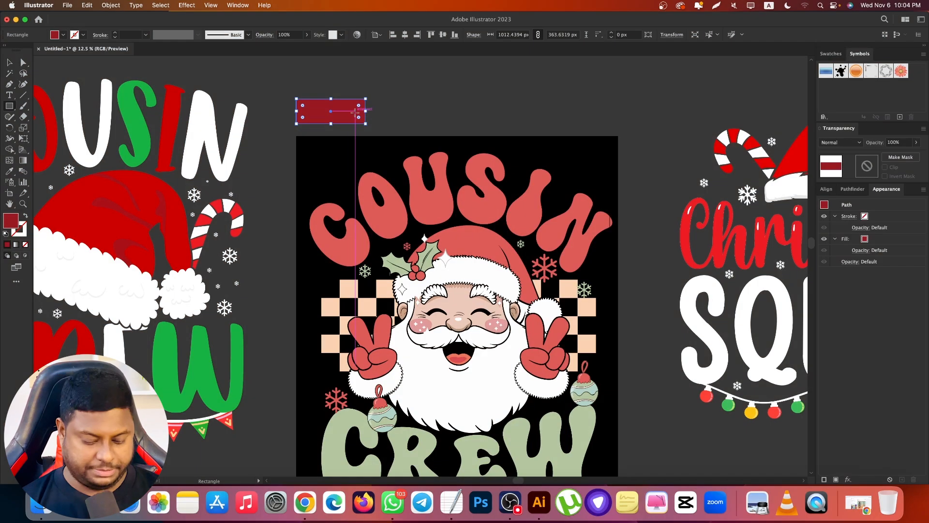
key(i)
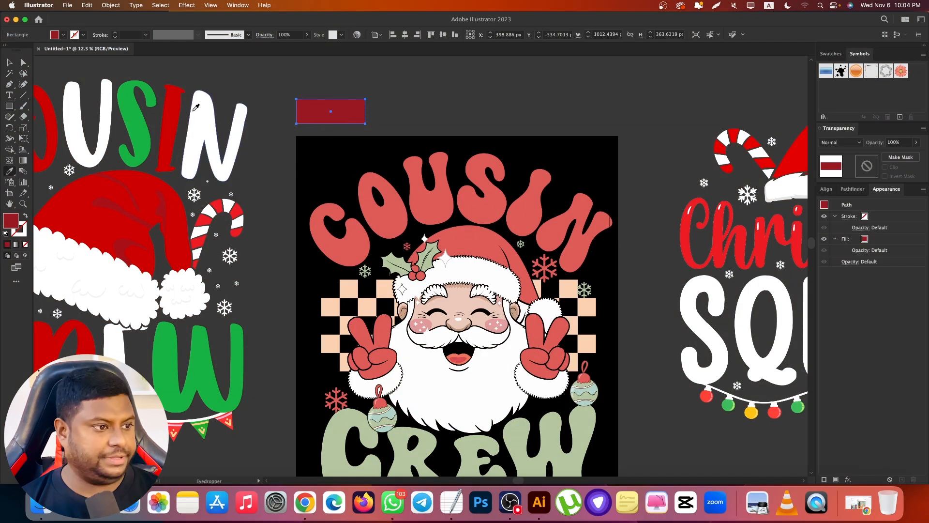
click(143, 104)
Change the new rectangle's fill to a slightly brighter green.
click(9, 64)
double_click(12, 222)
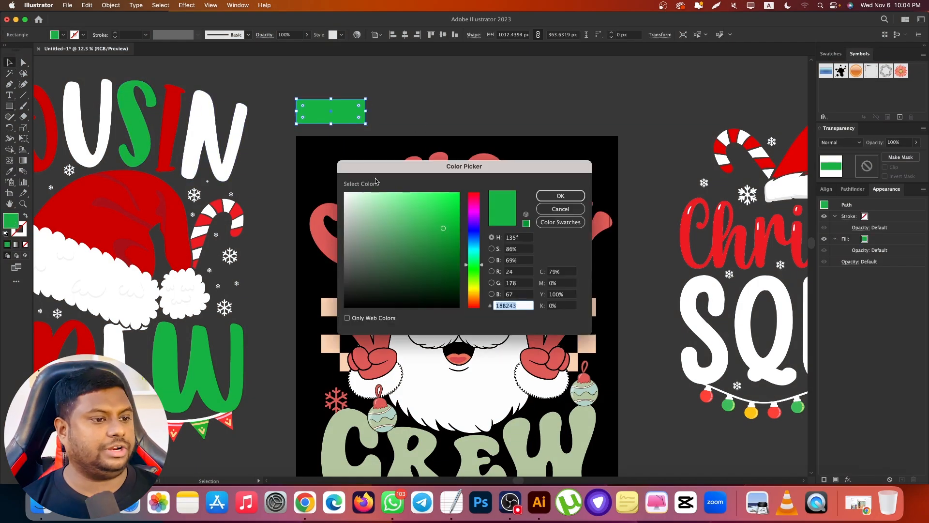
click(560, 195)
Duplicate the green rectangle beside the original and set the copy's fill to #12B535.
drag(336, 108, 436, 115)
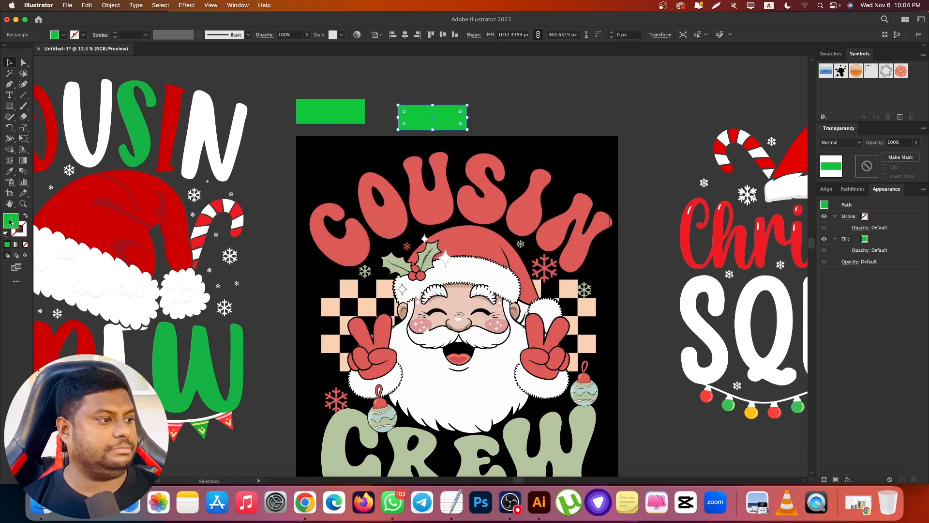
double_click(10, 222)
drag(437, 226, 449, 224)
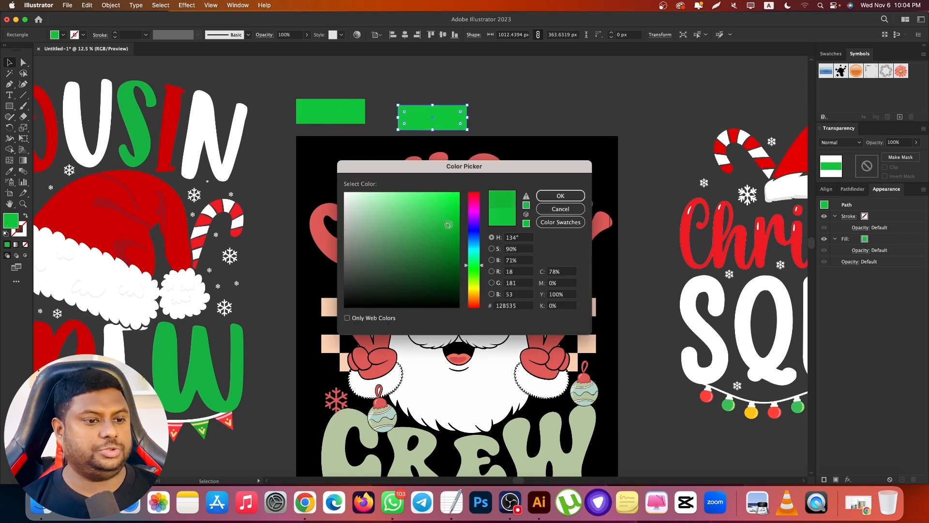
click(560, 195)
Duplicate the second rectangle further along the row, set the copy's fill to #09B52A, and deselect it.
drag(435, 119, 516, 113)
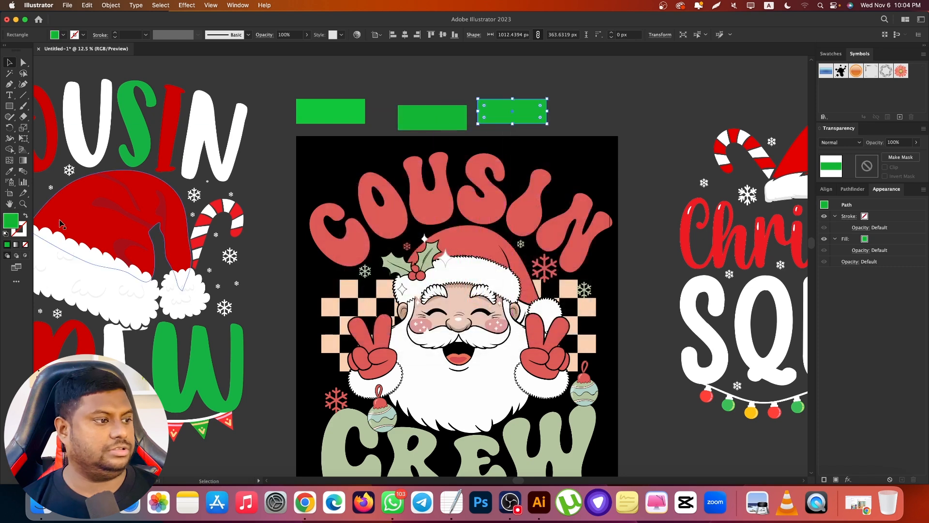
double_click(12, 223)
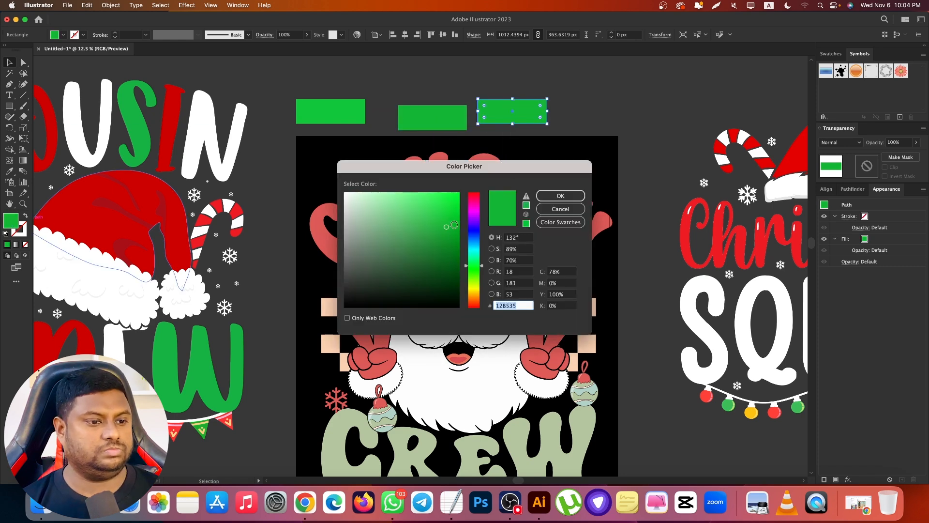
click(454, 226)
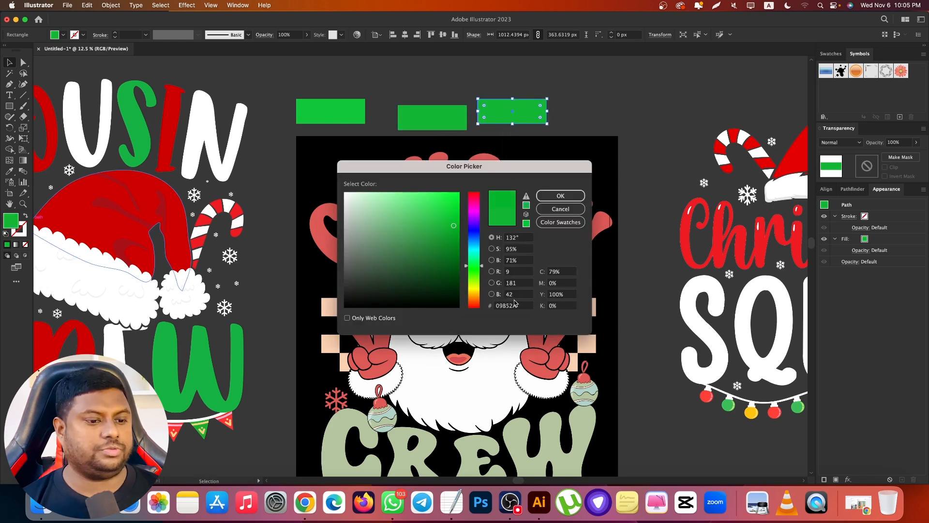
click(560, 195)
click(614, 111)
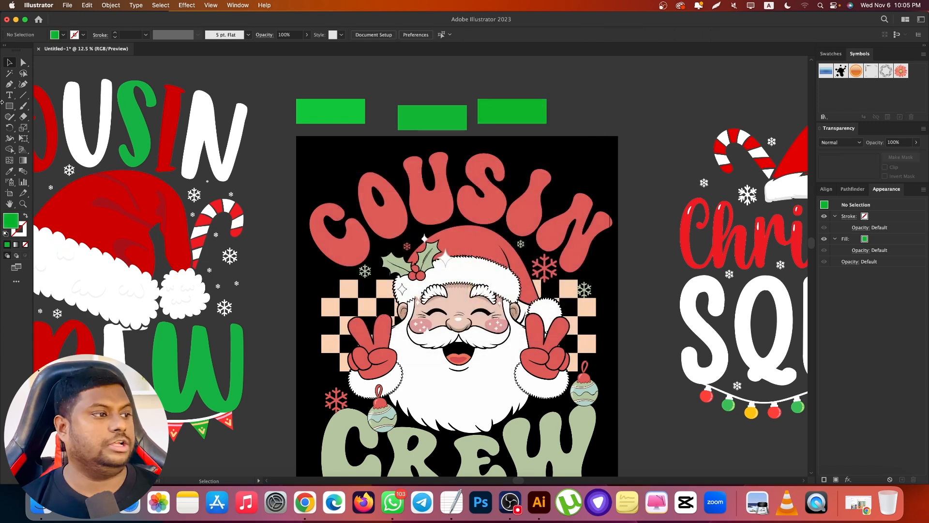
Select every shape with a green similar to the letter S using the Magic Wand tool.
click(10, 75)
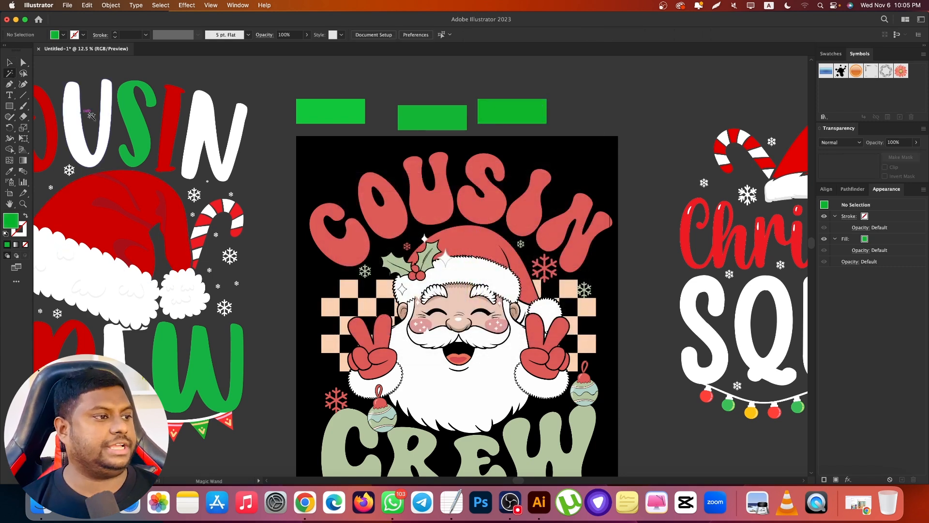
click(133, 110)
scroll(618, 186, down, 2)
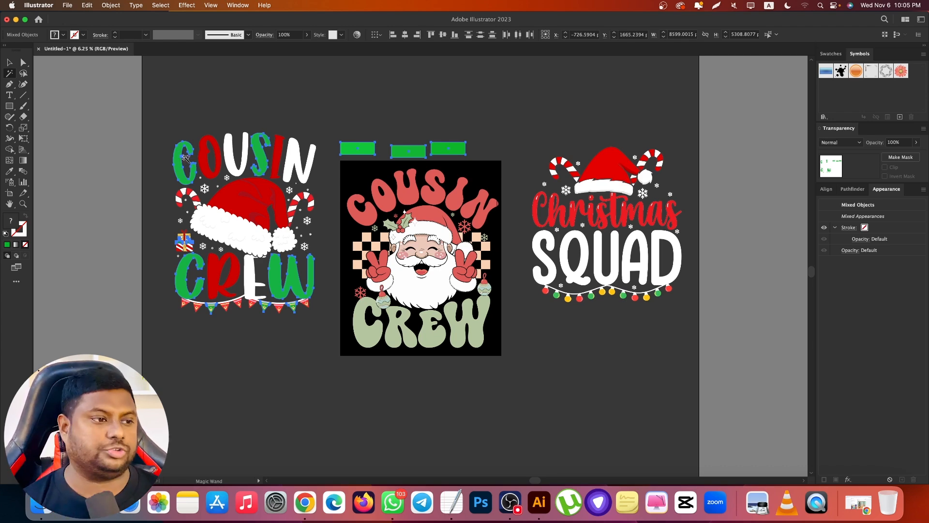
Open the Magic Wand options, place them clear of the Cousin Crew lettering, and set the Fill Color tolerance to 1.
double_click(9, 74)
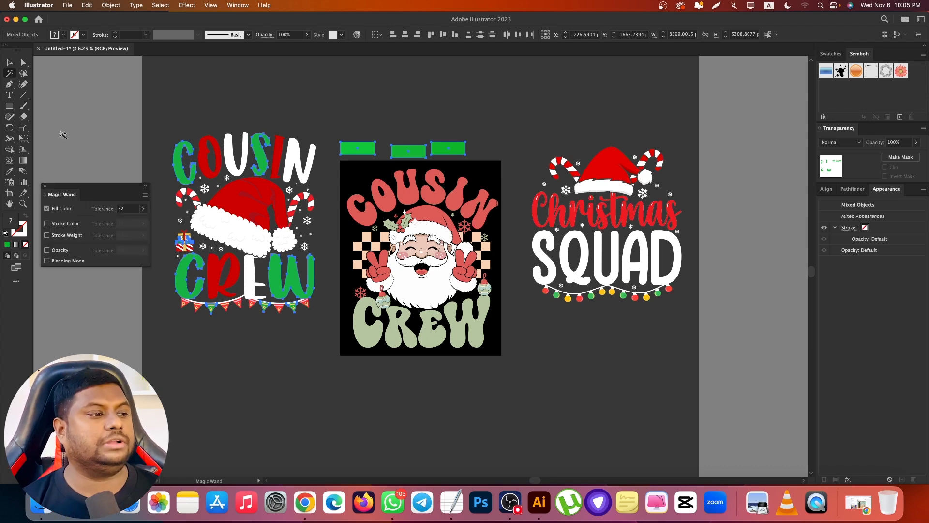
drag(61, 191, 495, 113)
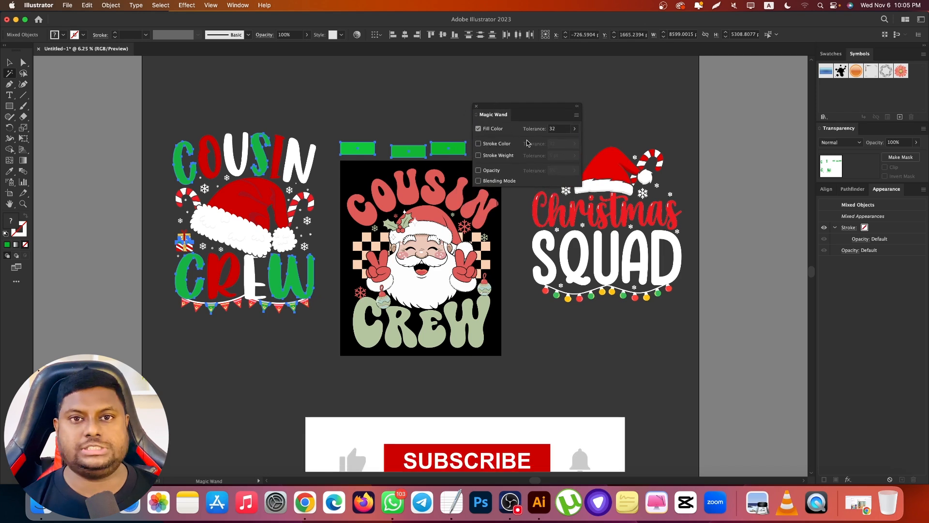
click(562, 129)
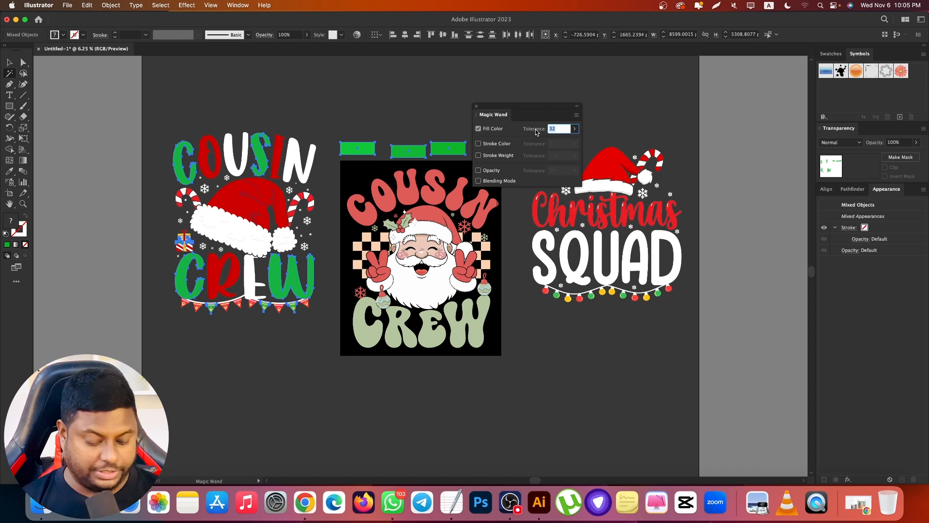
key(Return)
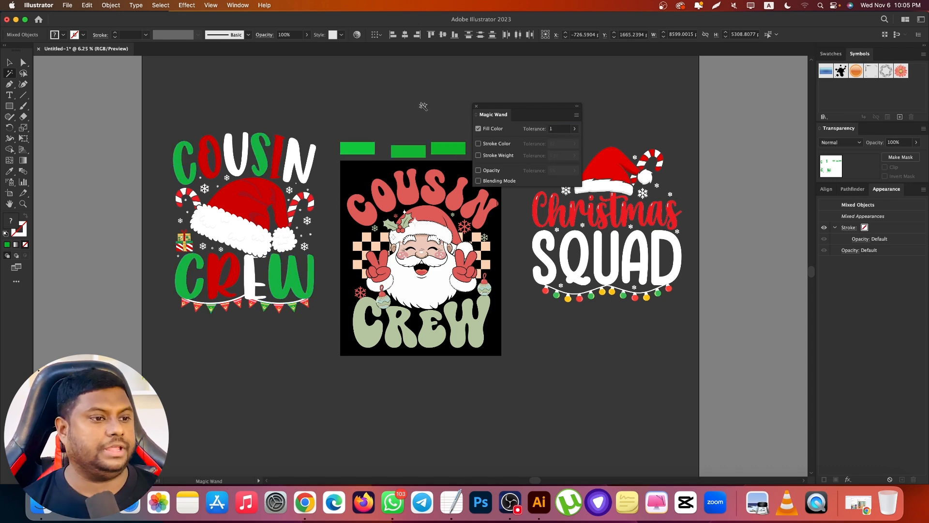
Clear the selection, pick a green Cousin Crew letter with the Magic Wand tool, and inspect which green shapes are selected.
click(422, 106)
scroll(258, 140, up, 3)
click(119, 155)
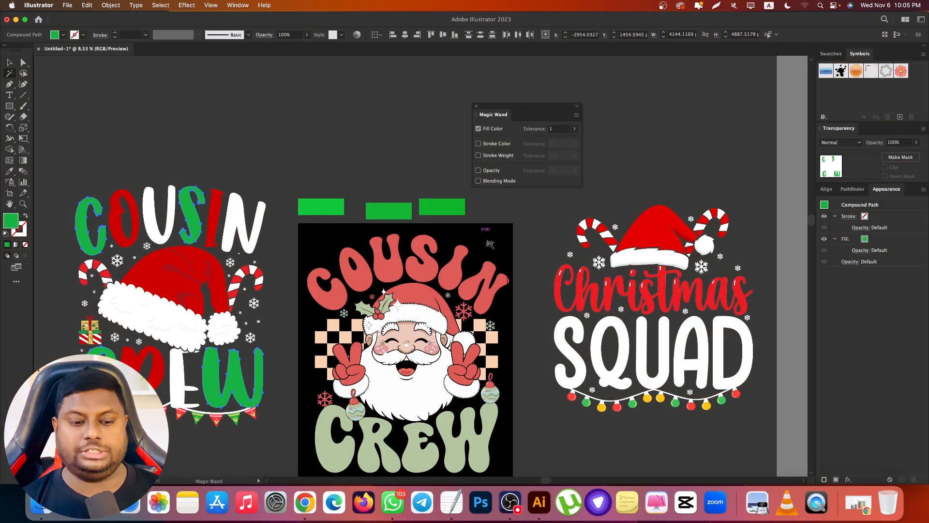
scroll(642, 407, up, 4)
scroll(610, 411, down, 6)
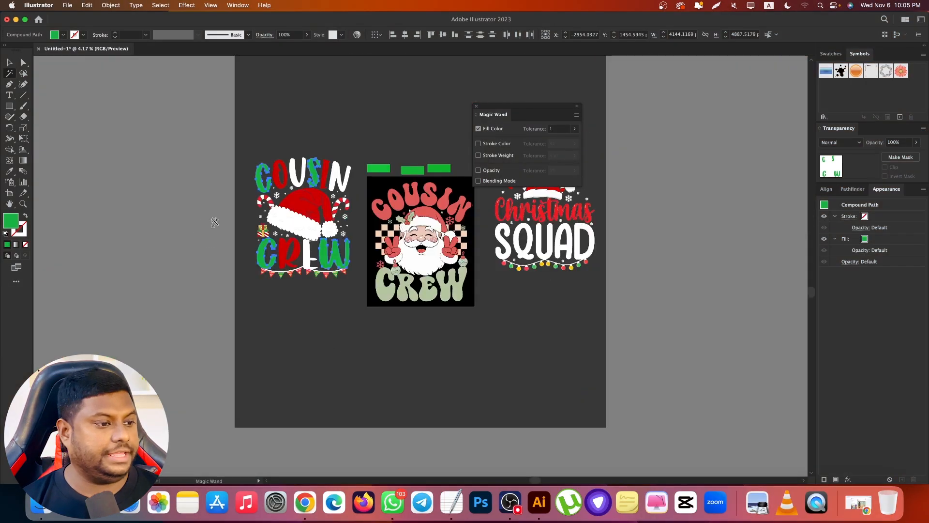
scroll(205, 224, up, 4)
drag(83, 256, 533, 309)
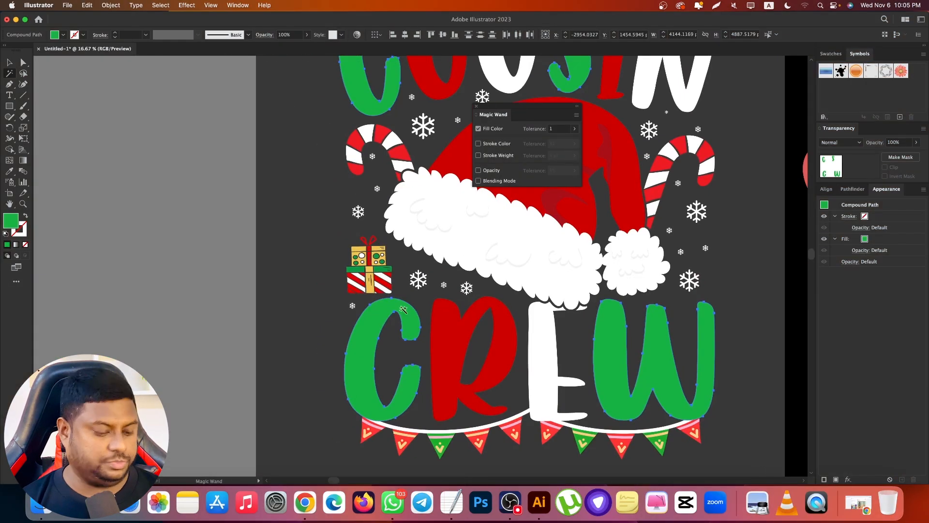
scroll(363, 305, up, 3)
scroll(196, 312, down, 4)
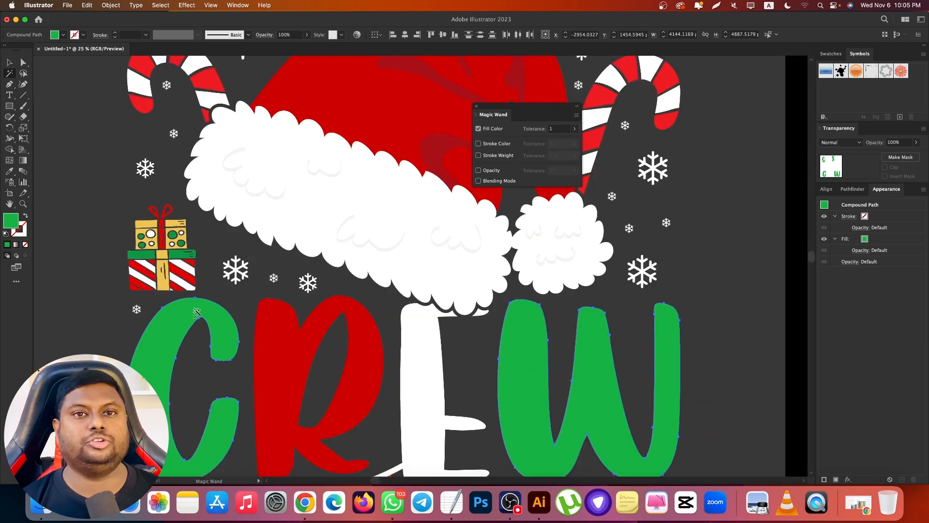
scroll(196, 312, down, 3)
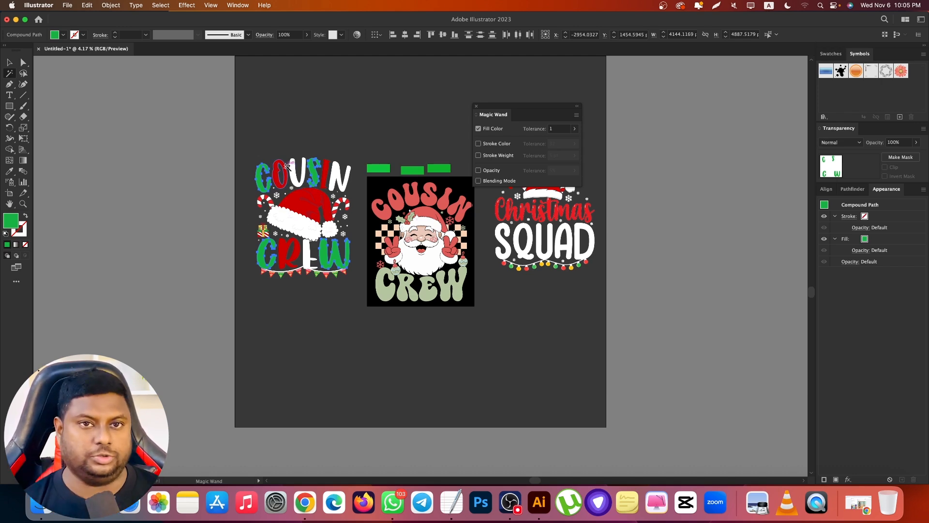
click(10, 62)
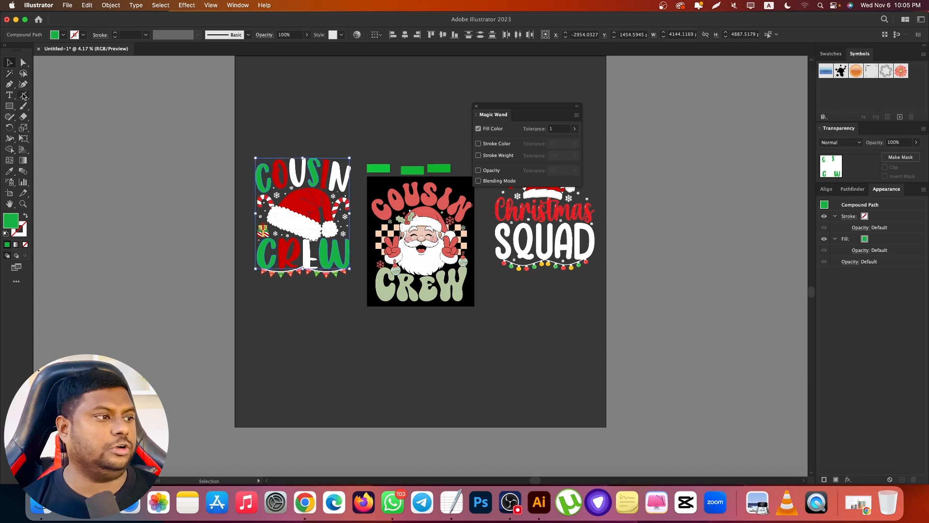
key(backslash)
scroll(420, 196, up, 2)
scroll(508, 269, up, 2)
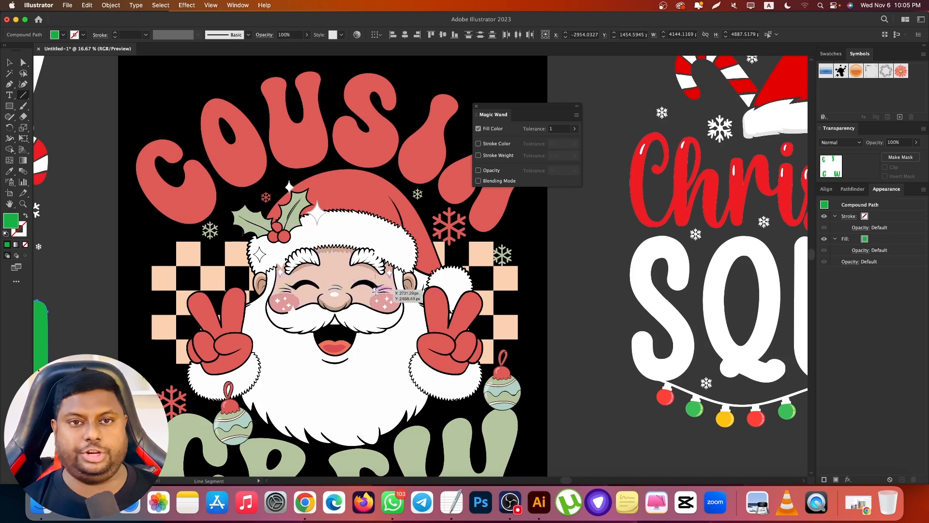
scroll(392, 292, down, 3)
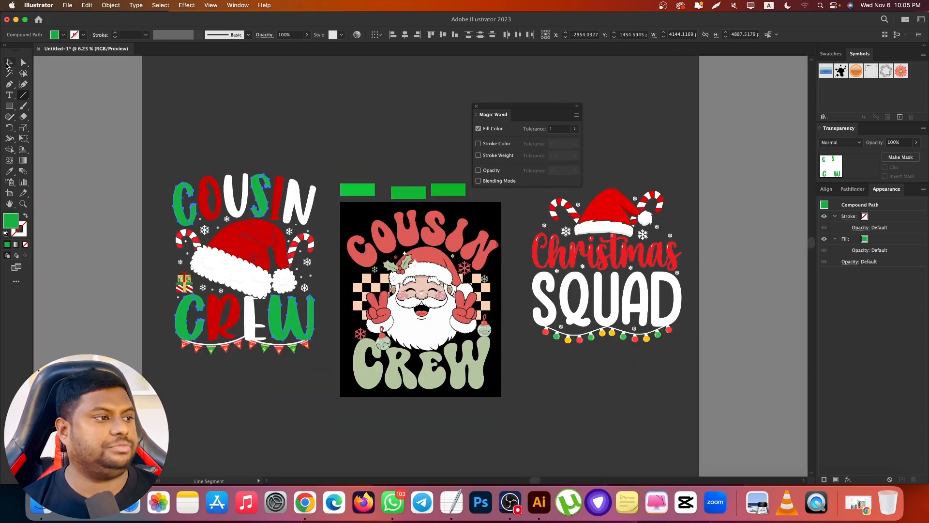
Clear the current selection, select all three green rectangles together, and move them up and away from the Santa design.
key(v)
click(198, 103)
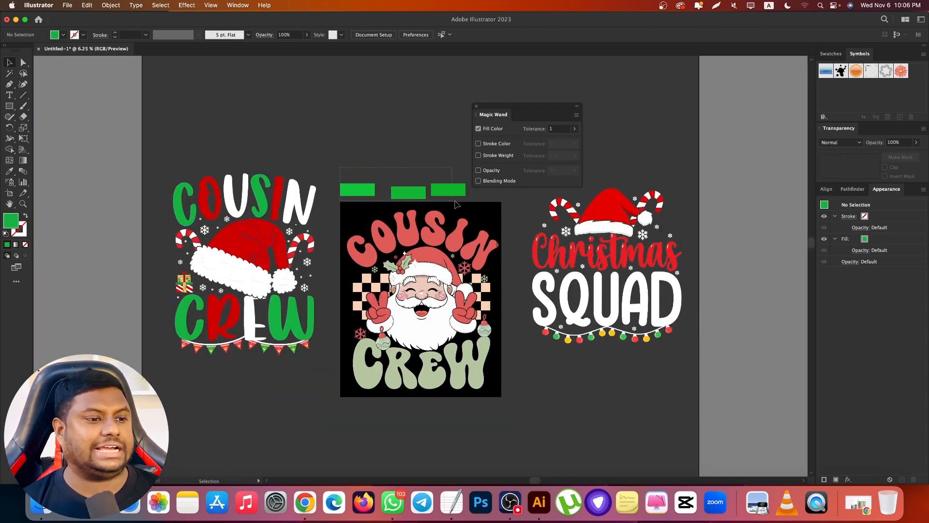
drag(460, 199, 458, 200)
key(super+equal)
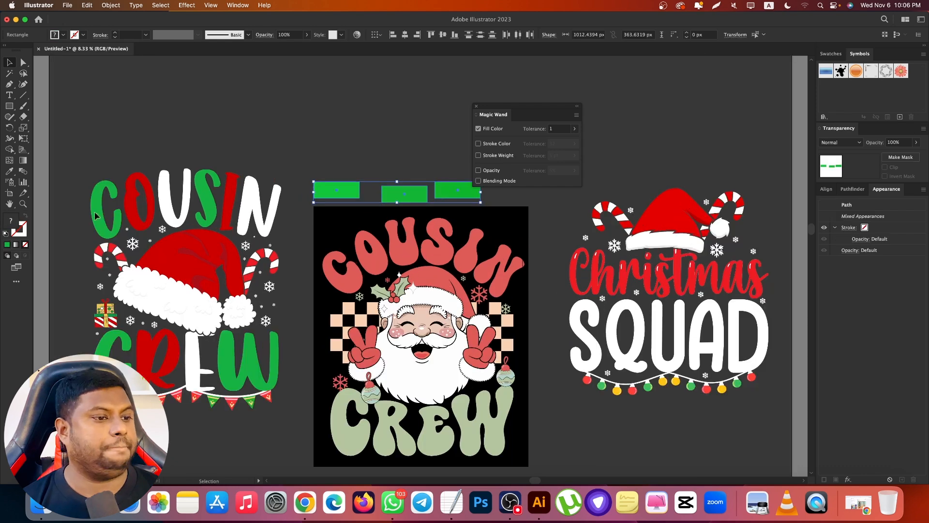
drag(401, 198, 352, 165)
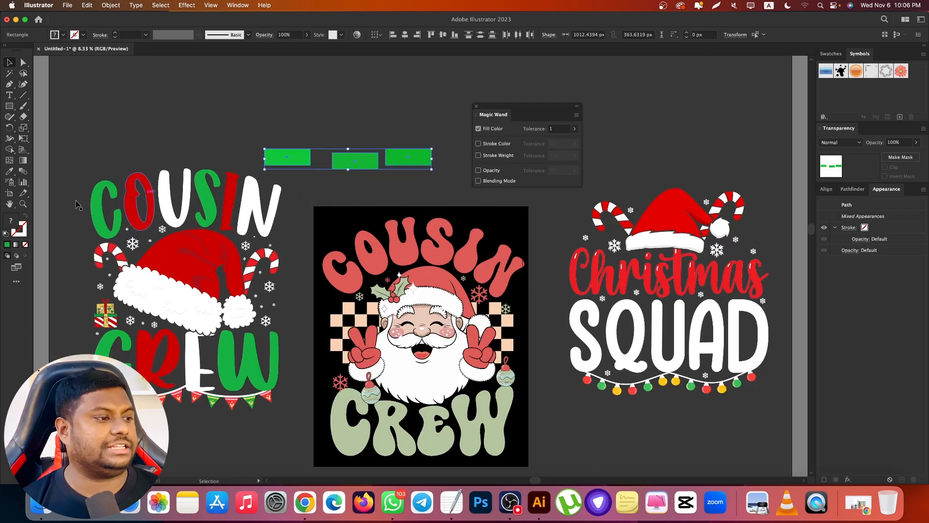
Set the fill of the three selected rectangles to #05E530 and deselect them.
double_click(11, 224)
click(456, 202)
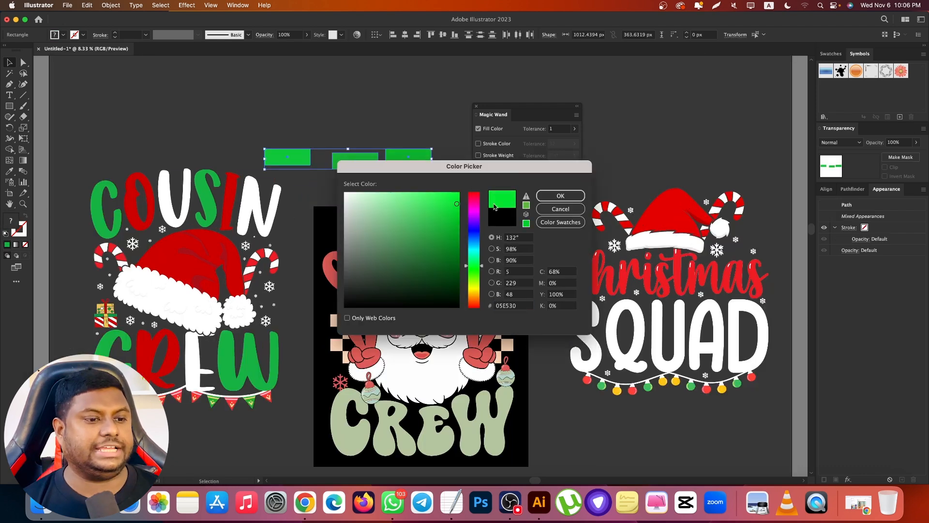
click(560, 196)
click(386, 116)
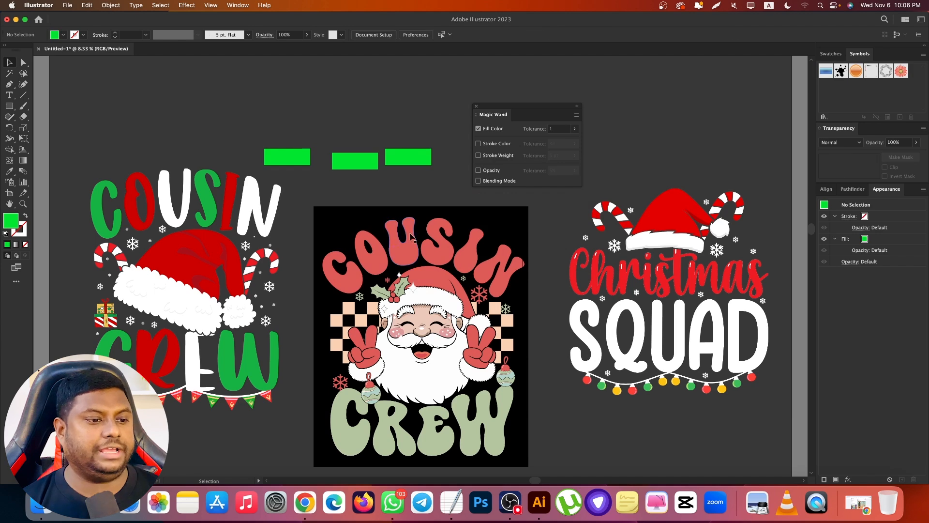
Ungroup the Santa design down to the individual COUSIN letters and move its letter O above the green rectangles.
click(370, 260)
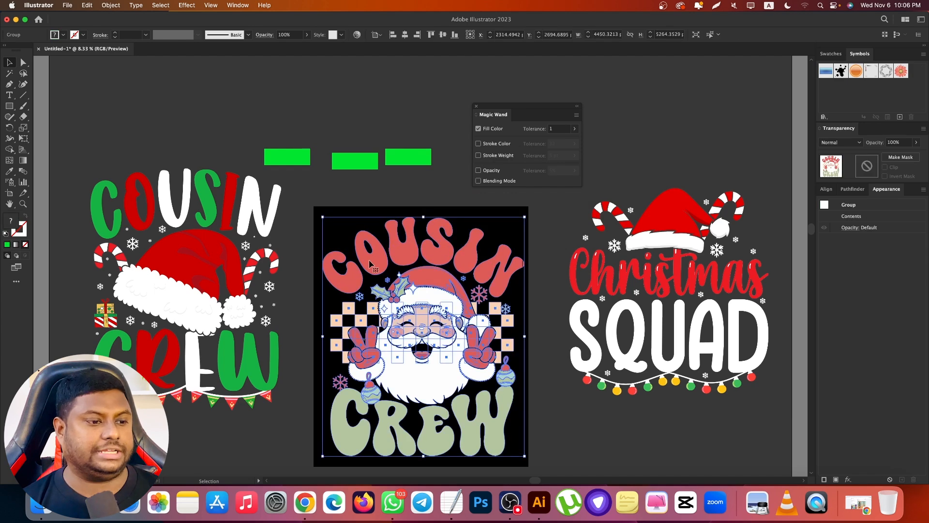
right_click(370, 254)
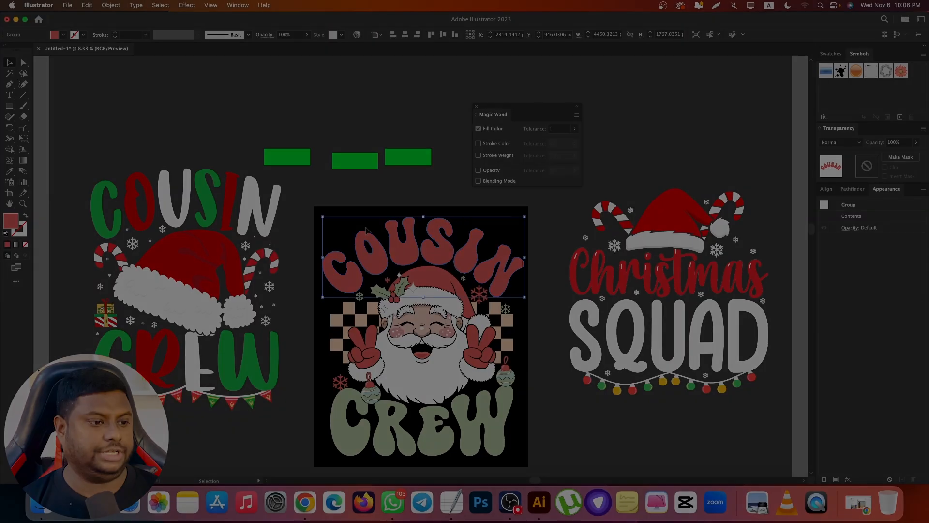
right_click(371, 253)
click(392, 392)
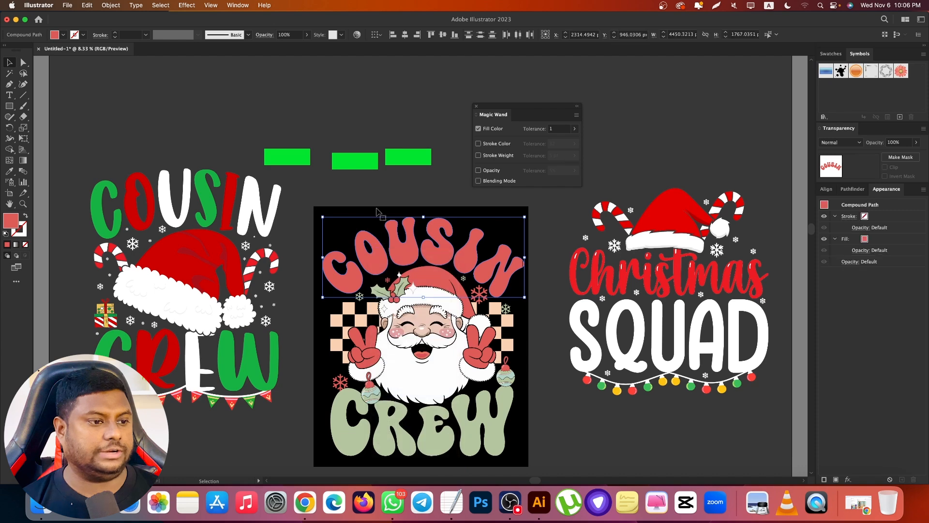
drag(366, 237, 363, 82)
Move the red letter O further aside, release its compound path, and select both its inner and outer ovals.
scroll(363, 83, up, 3)
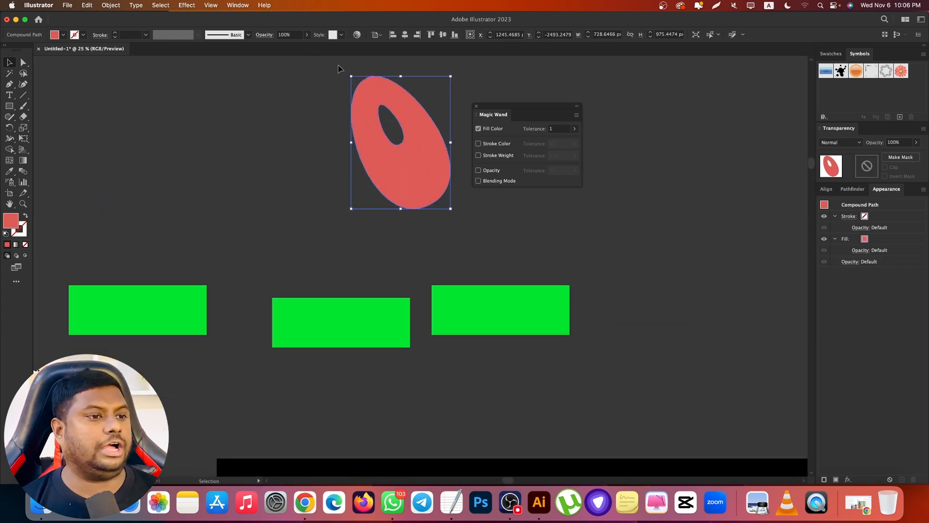
click(322, 75)
click(436, 199)
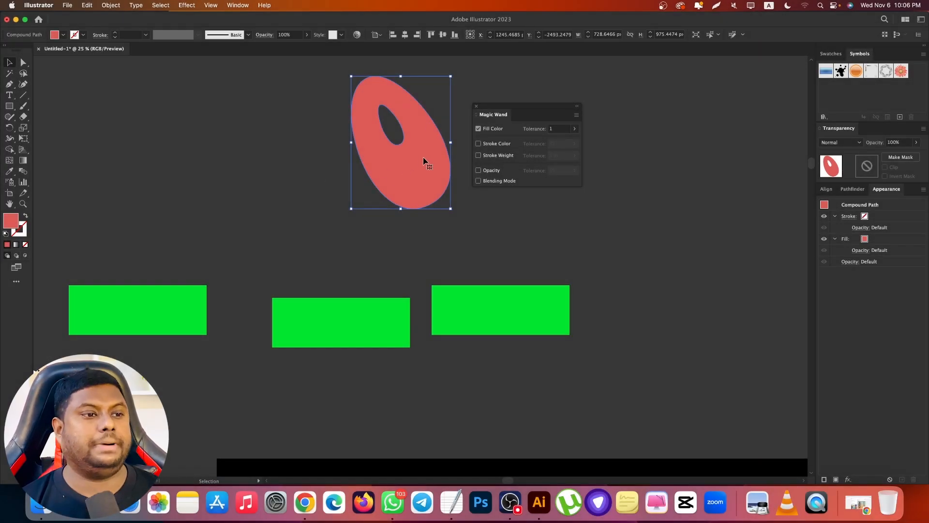
drag(419, 159, 296, 150)
right_click(296, 150)
click(368, 267)
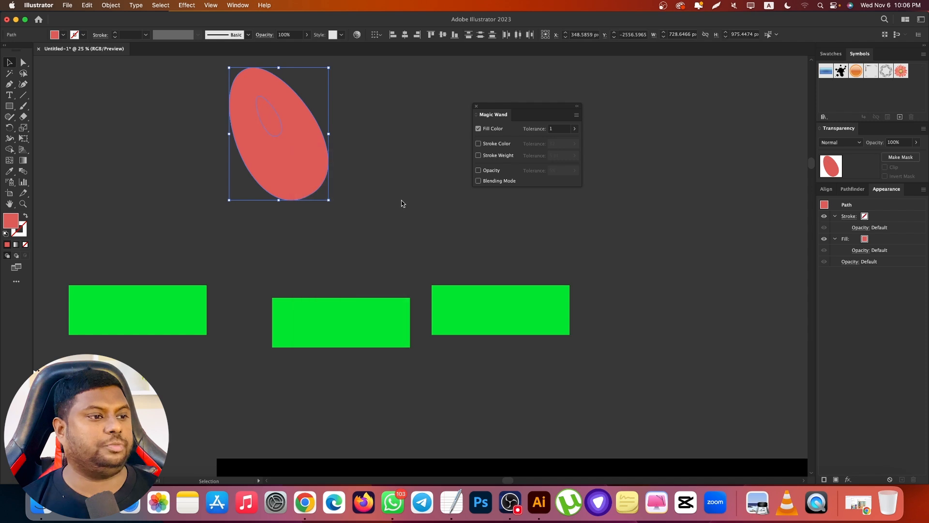
click(400, 201)
click(274, 119)
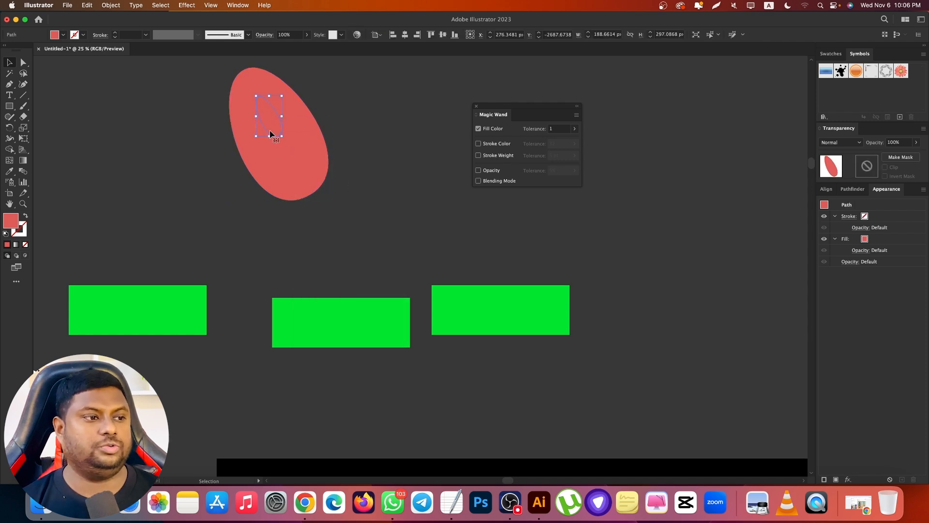
click(317, 159)
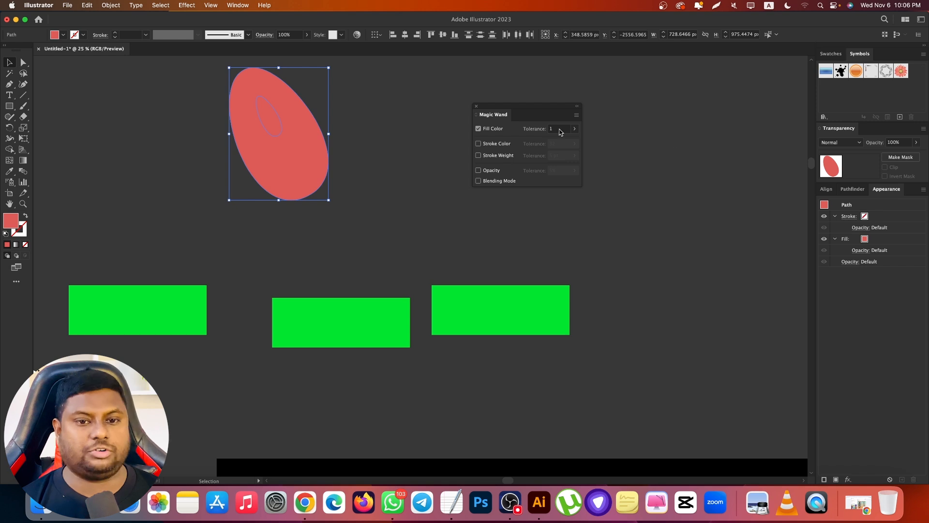
Open the Pathfinder options and dock them in the same group as Swatches and Symbols.
click(831, 54)
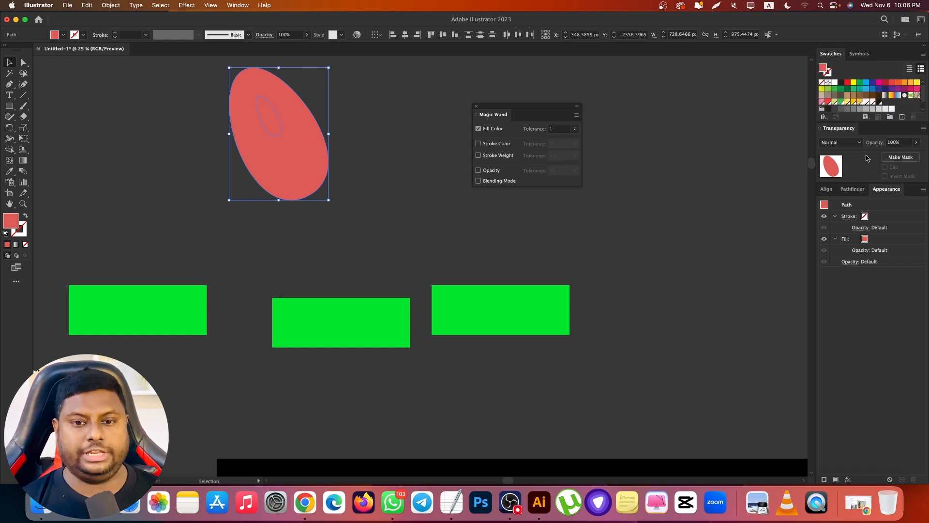
click(852, 190)
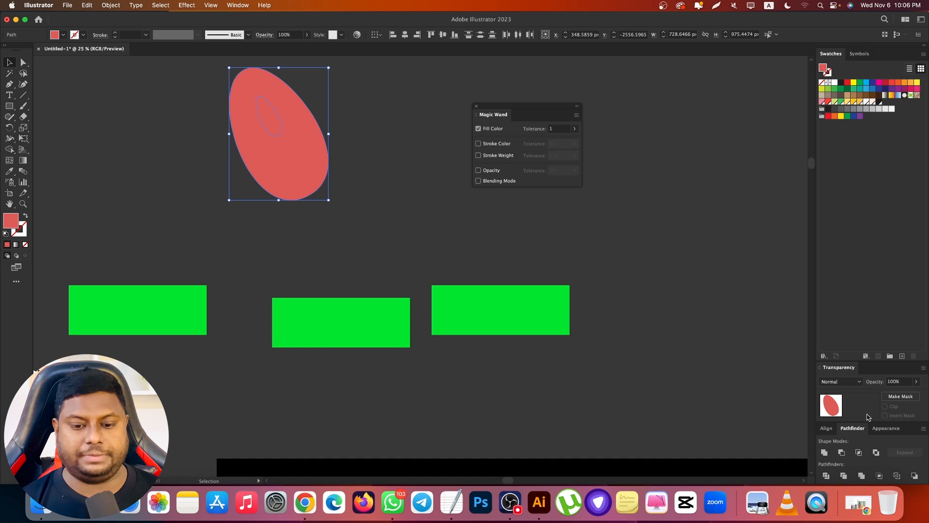
drag(852, 428, 892, 55)
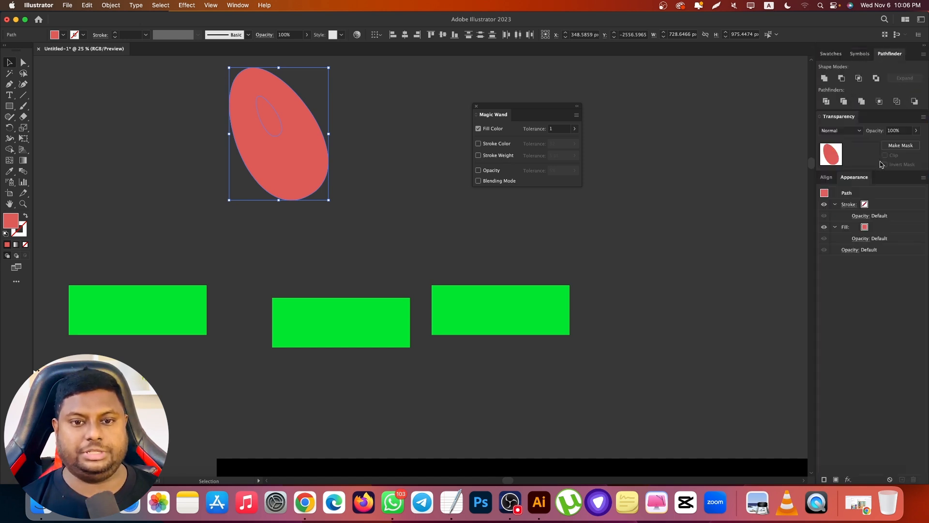
Divide the two overlapping ovals with Pathfinder, ungroup the pieces, and move the small inner oval outside the letter O.
click(826, 101)
right_click(295, 130)
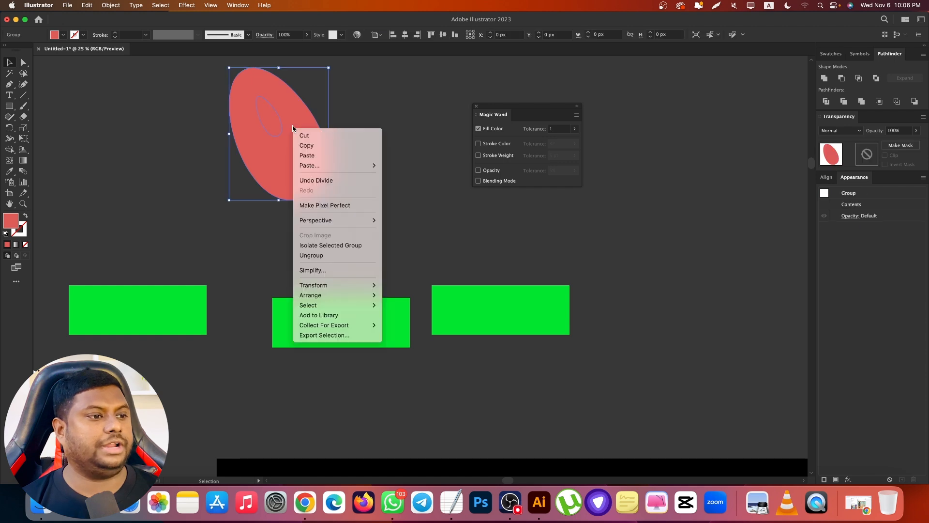
click(315, 255)
drag(282, 135, 373, 185)
click(254, 138)
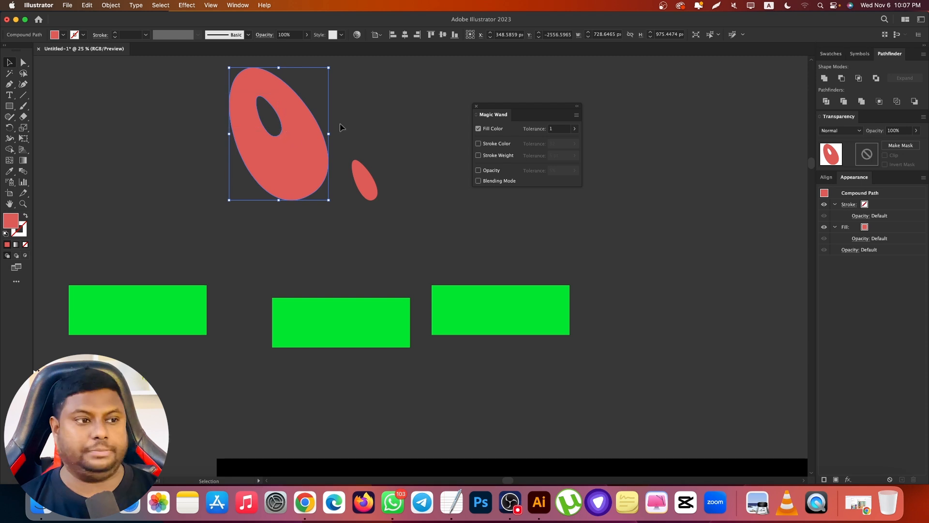
Draw a short diagonal line with no fill or stroke inside the hole of the letter O and deselect it.
click(371, 114)
scroll(266, 108, up, 2)
key(backslash)
drag(269, 113, 276, 128)
key(v)
click(77, 133)
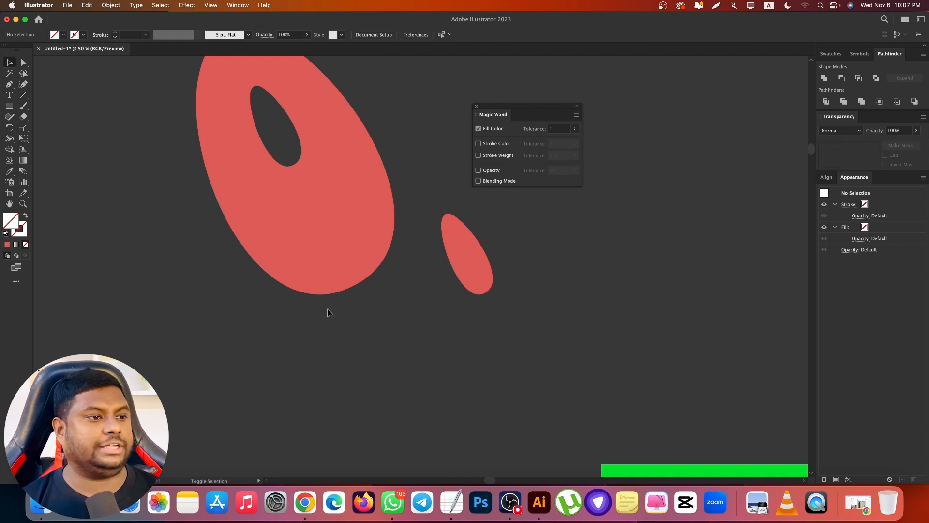
Delete the small red oval beside the letter O.
scroll(327, 310, down, 2)
click(399, 295)
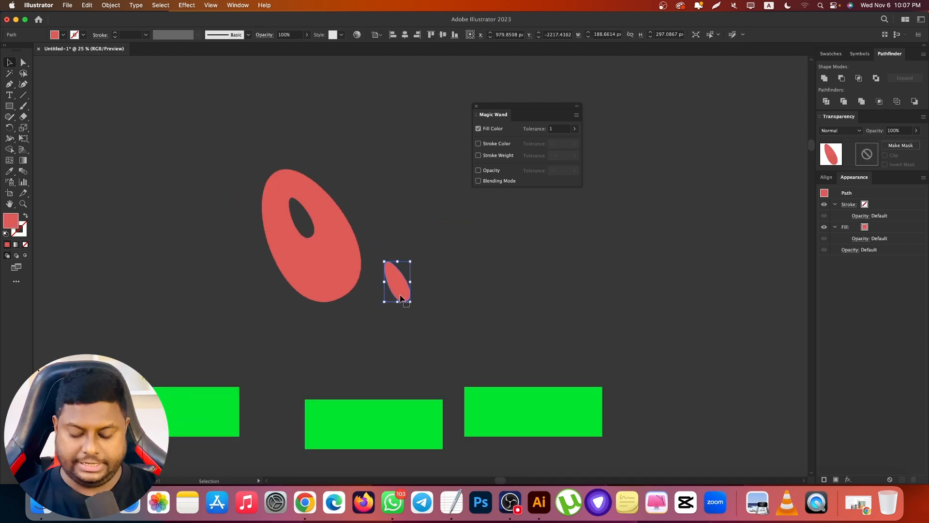
key(Delete)
Move the letter O about 167 px left and 67 px down off the invisible line, select both objects to check them, and deselect.
click(342, 281)
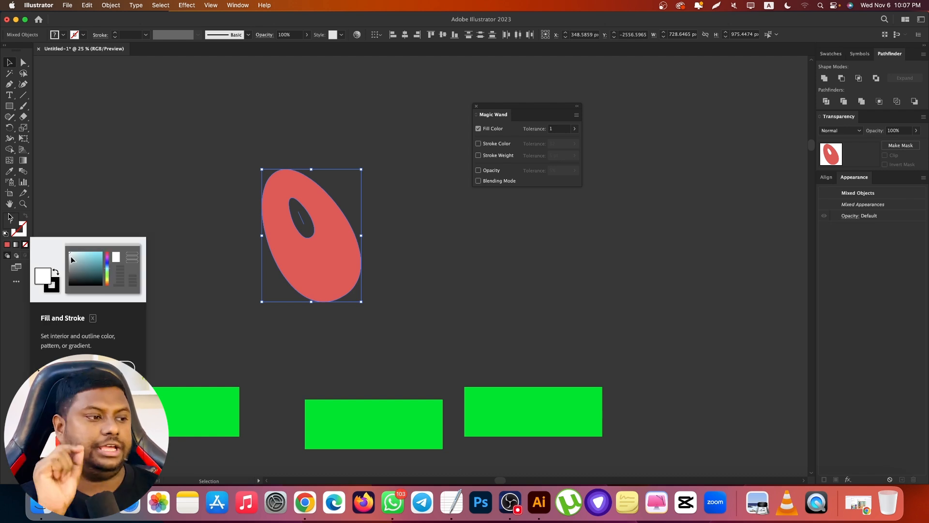
scroll(272, 213, up, 2)
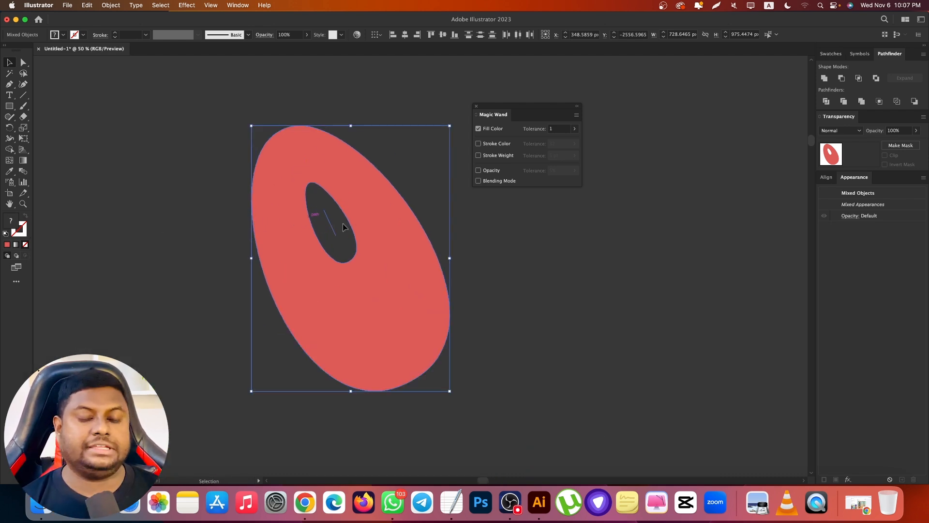
drag(373, 272, 330, 286)
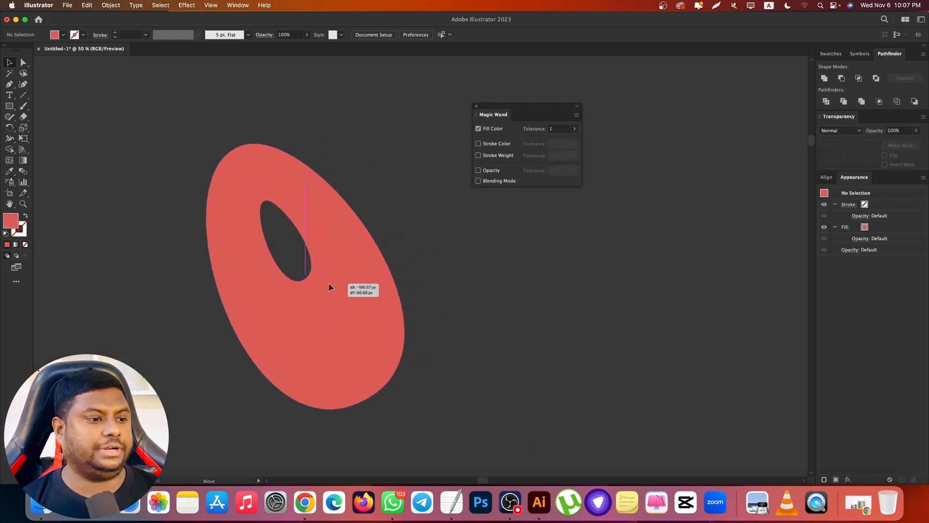
click(515, 361)
drag(434, 405, 434, 403)
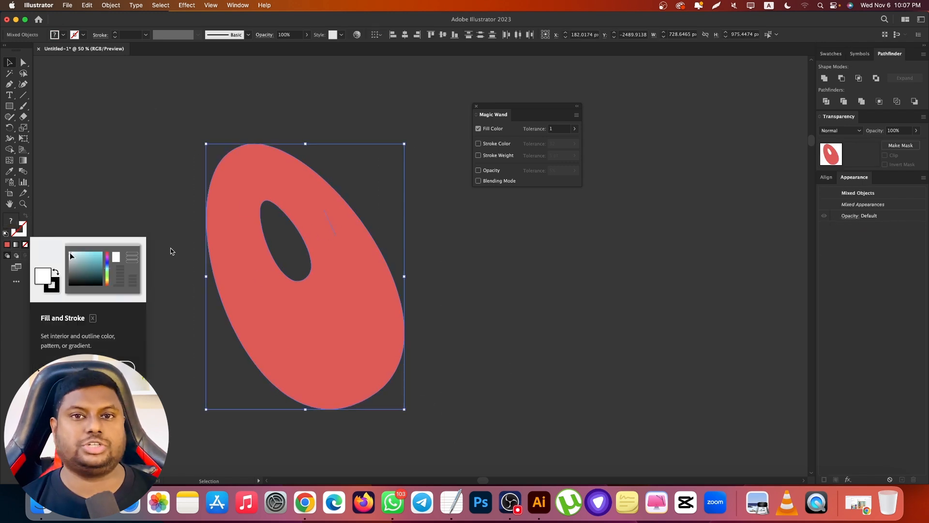
click(511, 284)
scroll(266, 240, down, 3)
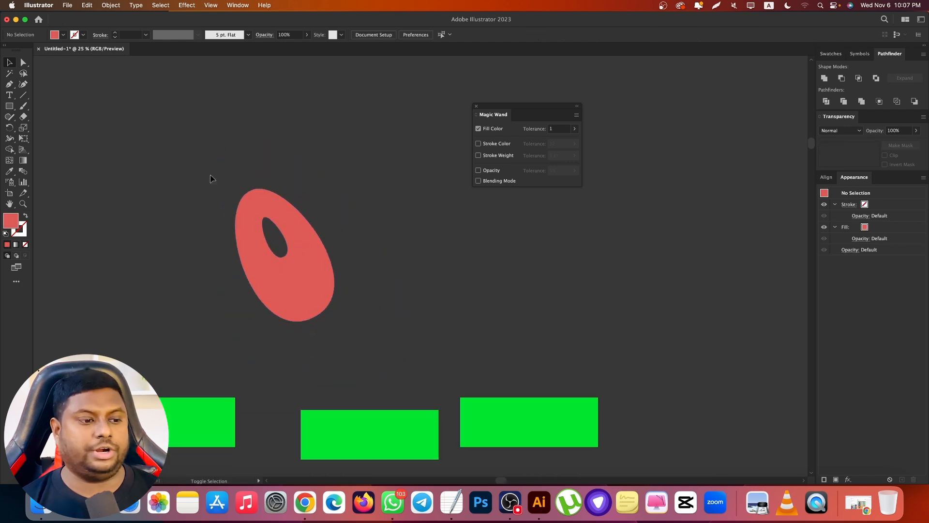
Draw a slightly sloping line about 745 px wide and 65 px high to the right of the letter O.
scroll(249, 149, up, 2)
click(23, 96)
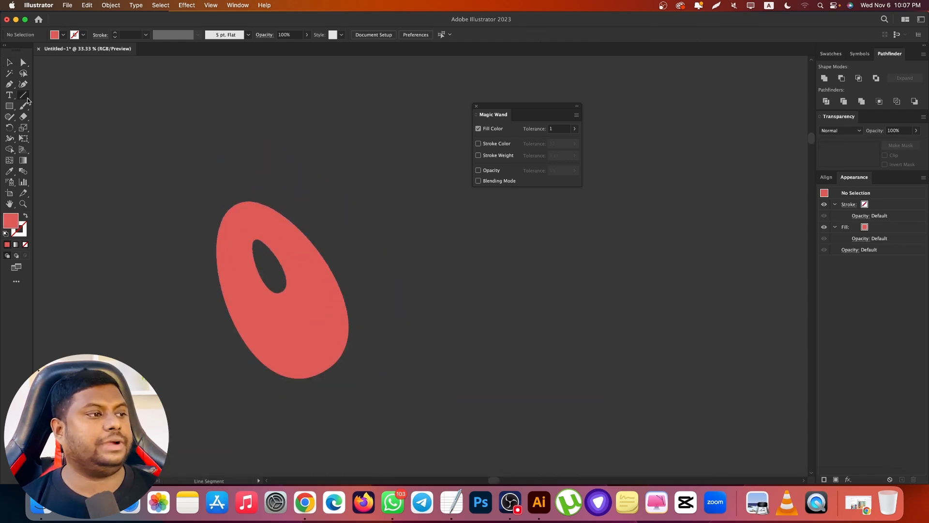
drag(468, 302, 603, 314)
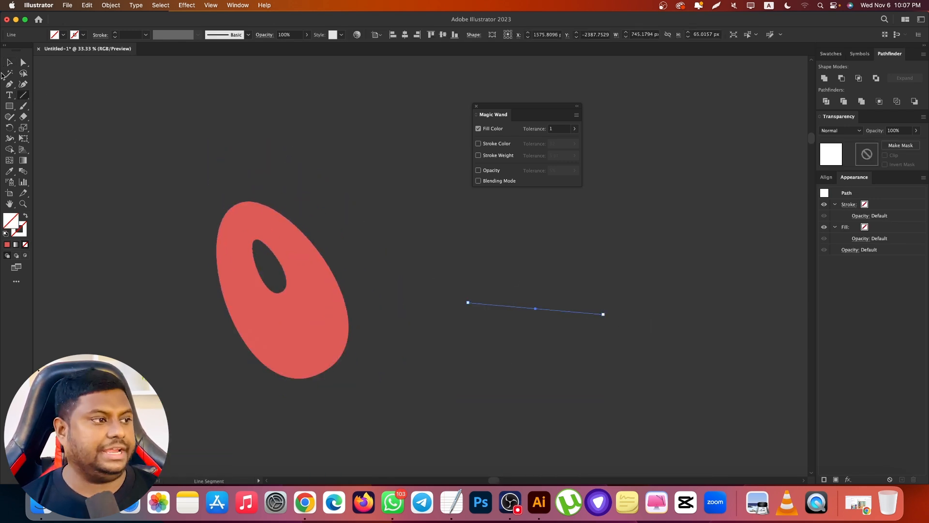
Activate the Magic Wand tool and set its Fill Color tolerance to 32.
click(9, 60)
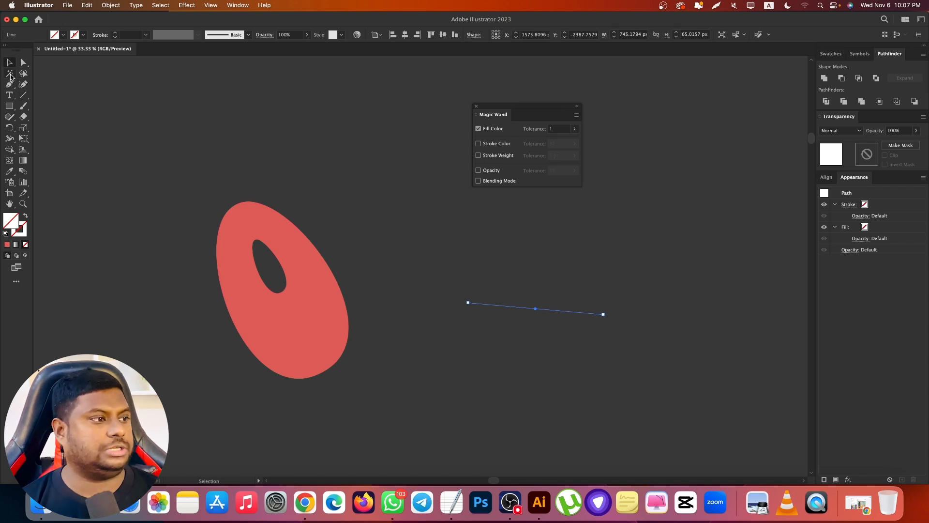
click(10, 74)
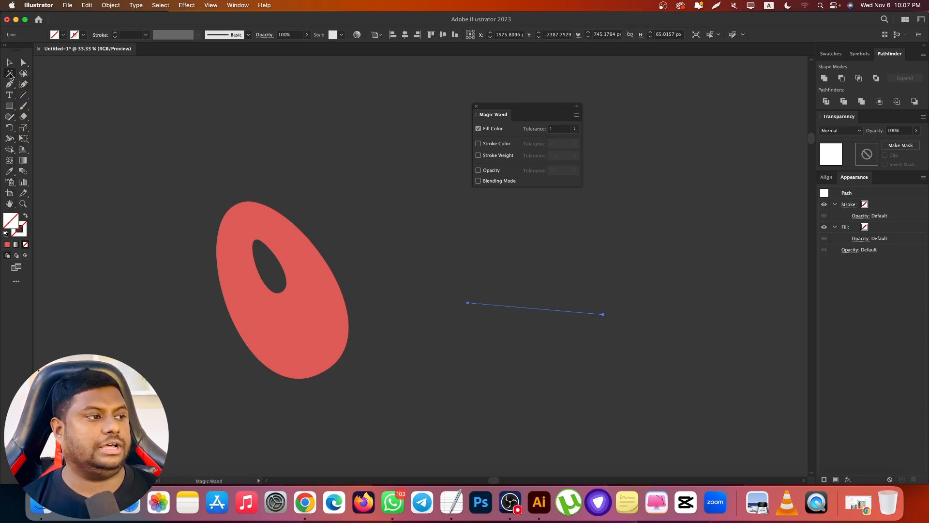
double_click(11, 73)
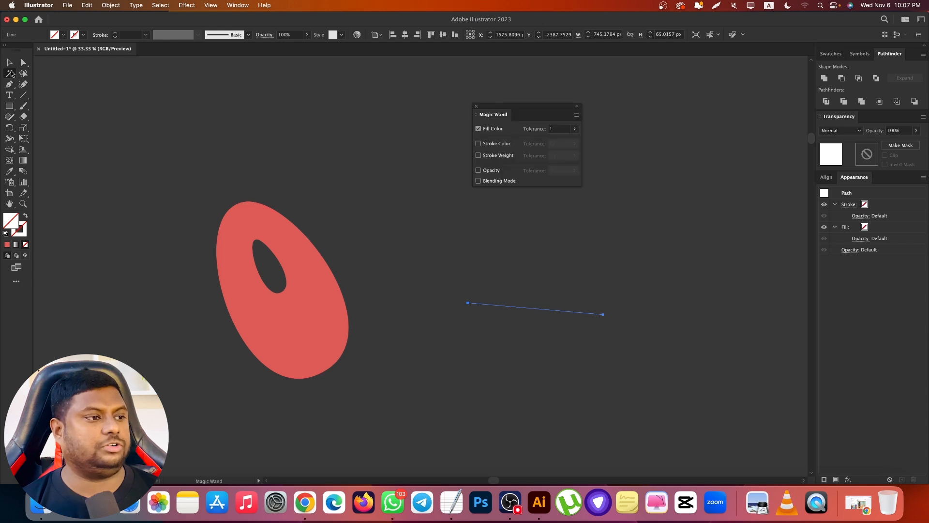
click(553, 130)
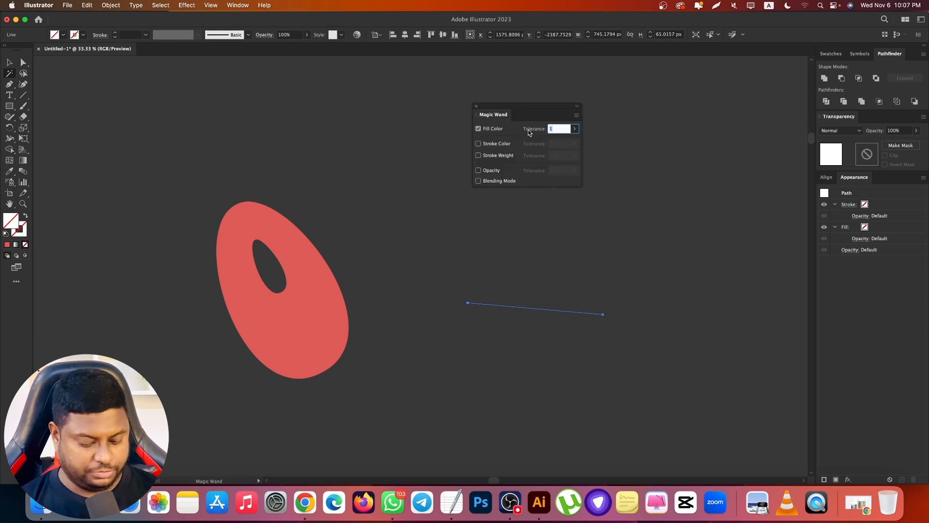
text(32)
key(Return)
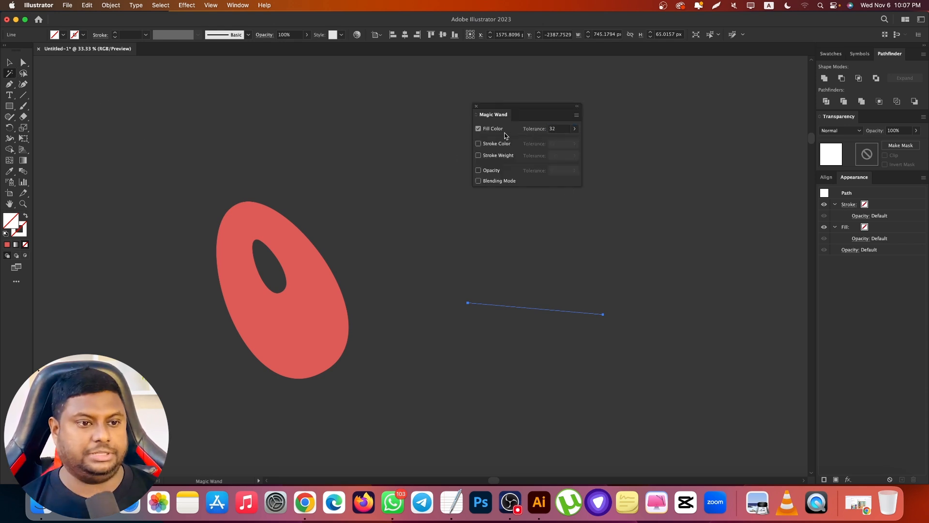
Use the Magic Wand on the sloping line to select the unfilled, unstroked lines, inspect the one inside the letter O, and deselect.
scroll(543, 317, up, 5)
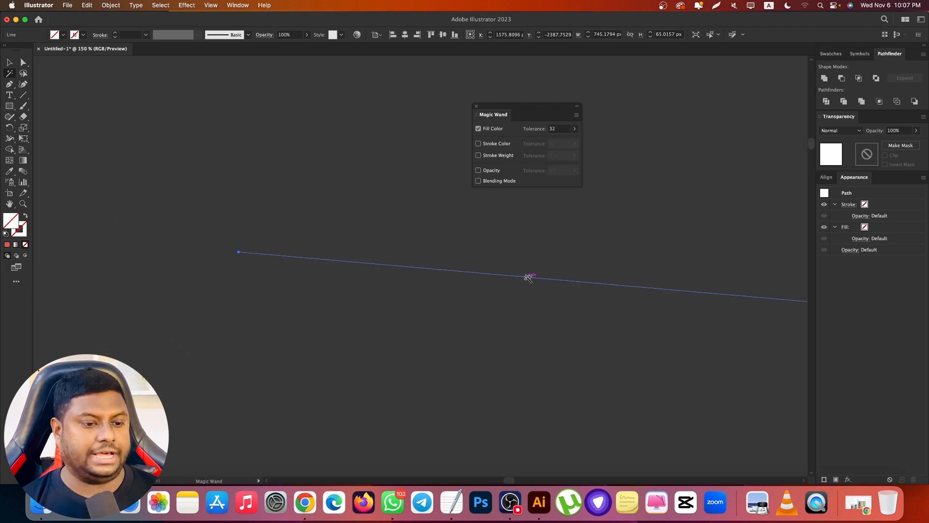
click(527, 278)
scroll(567, 318, down, 5)
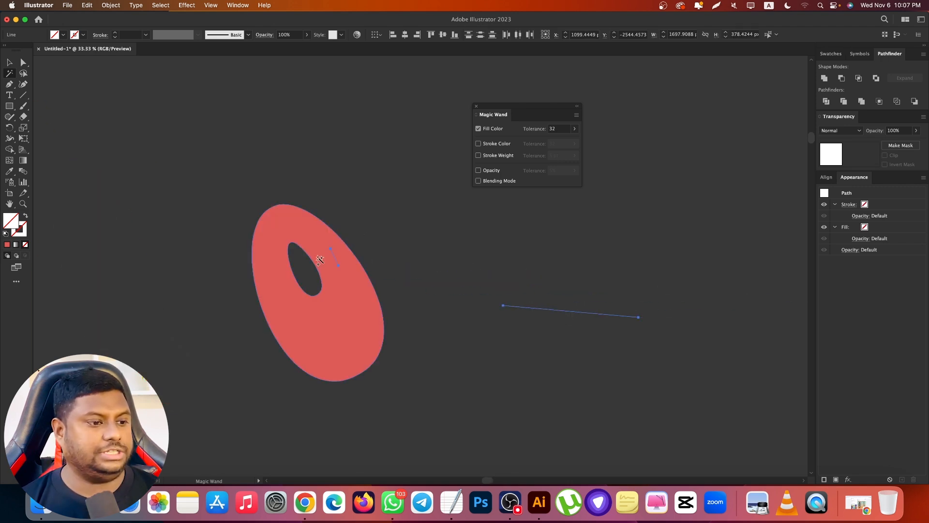
scroll(320, 259, up, 8)
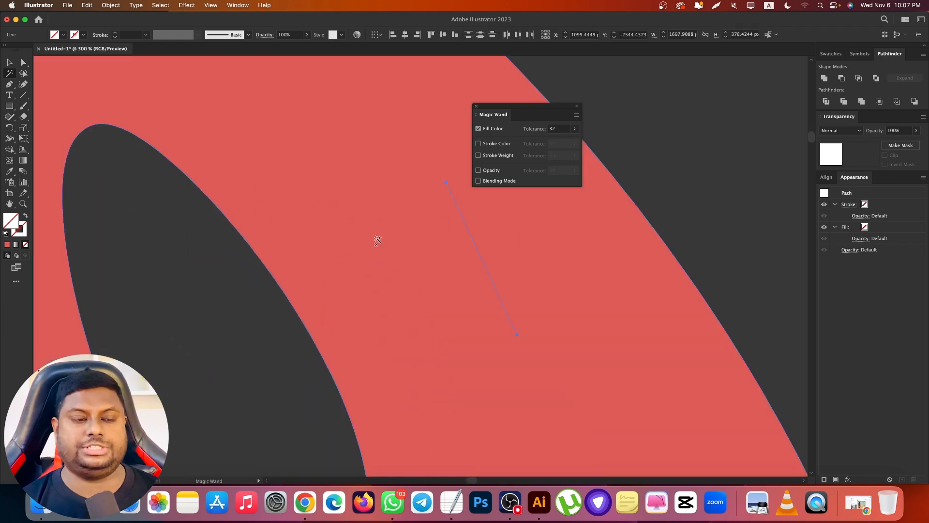
scroll(377, 241, down, 10)
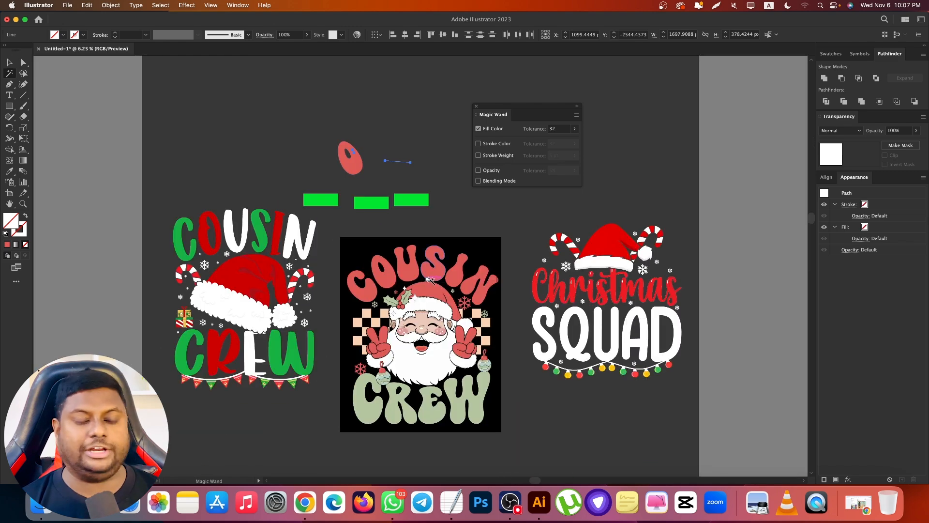
scroll(372, 140, up, 1)
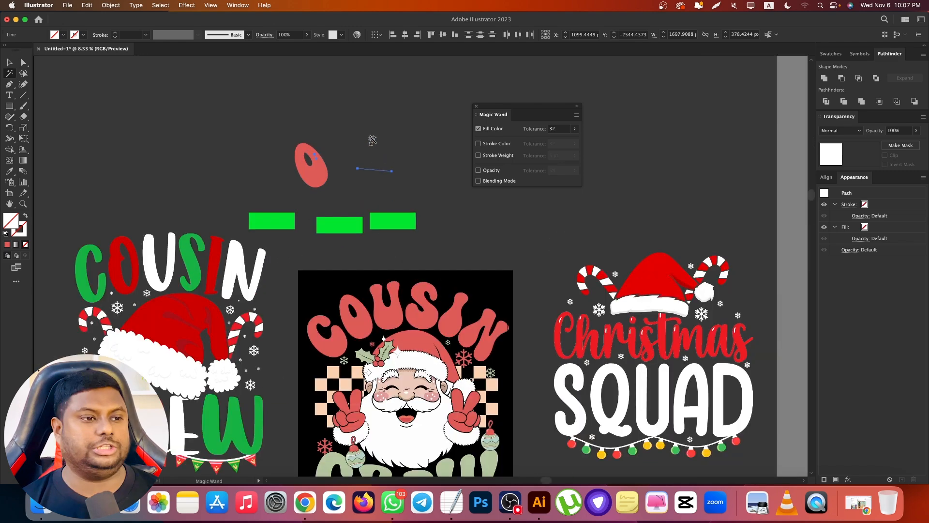
click(372, 138)
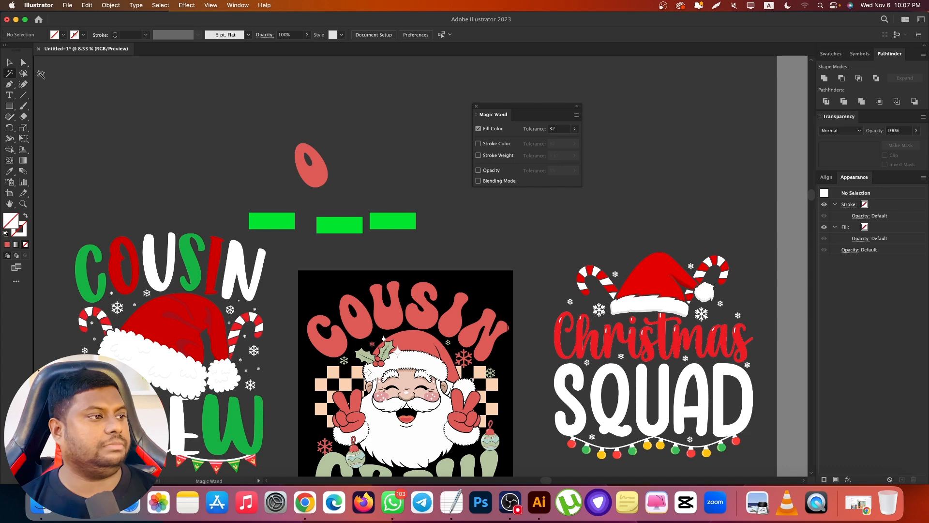
Select the loose letter O above the green rectangles and move the floating Magic Wand options clear of the artwork.
click(9, 62)
click(300, 144)
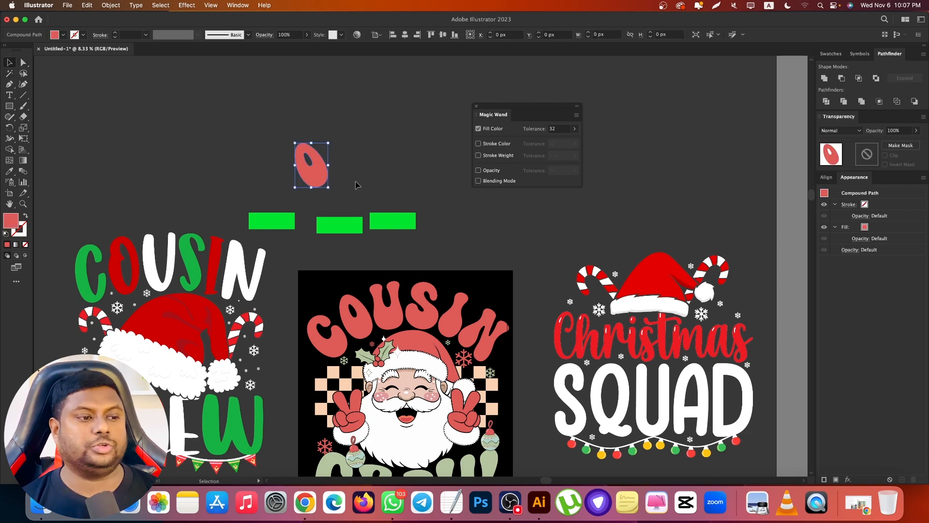
drag(279, 161, 361, 145)
drag(509, 105, 624, 110)
drag(512, 315, 488, 296)
Use the Magic Wand at tolerance 32 to select the red and coral parts with similar fills across the three designs.
click(9, 73)
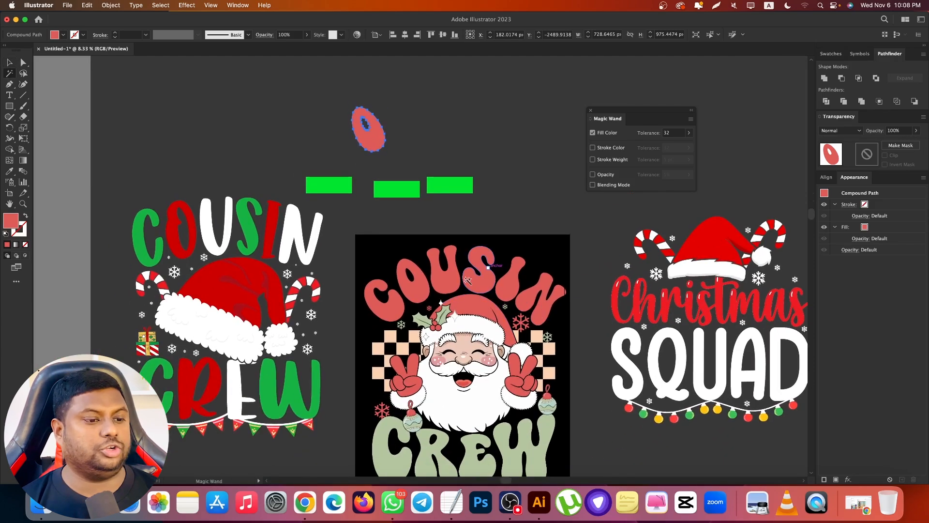
click(721, 275)
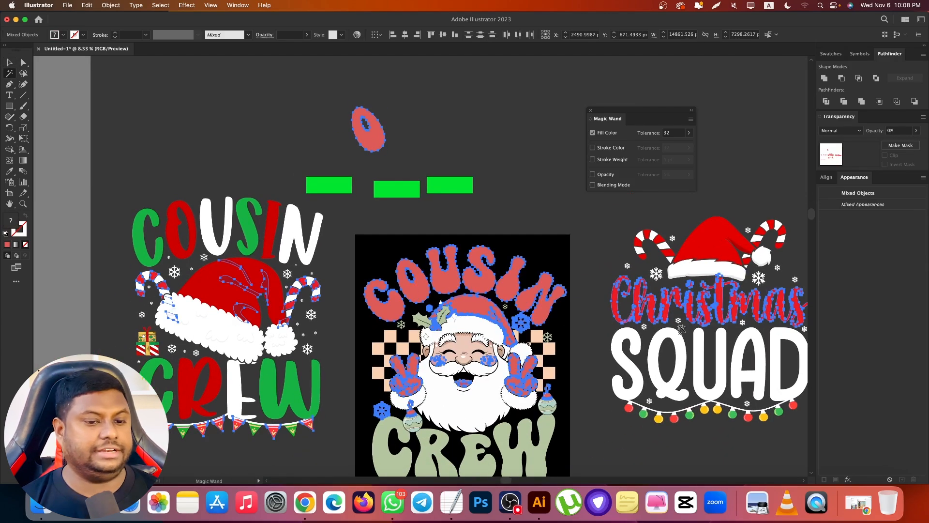
scroll(711, 286, up, 5)
scroll(670, 321, down, 5)
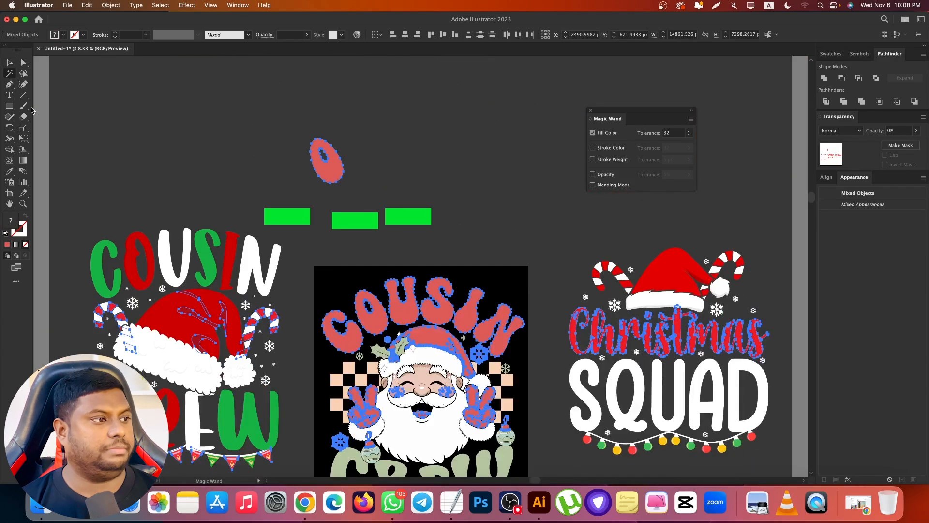
Set the Magic Wand's Fill Color tolerance to 1, select the identically coloured coral parts of the Santa design, and deselect.
double_click(7, 75)
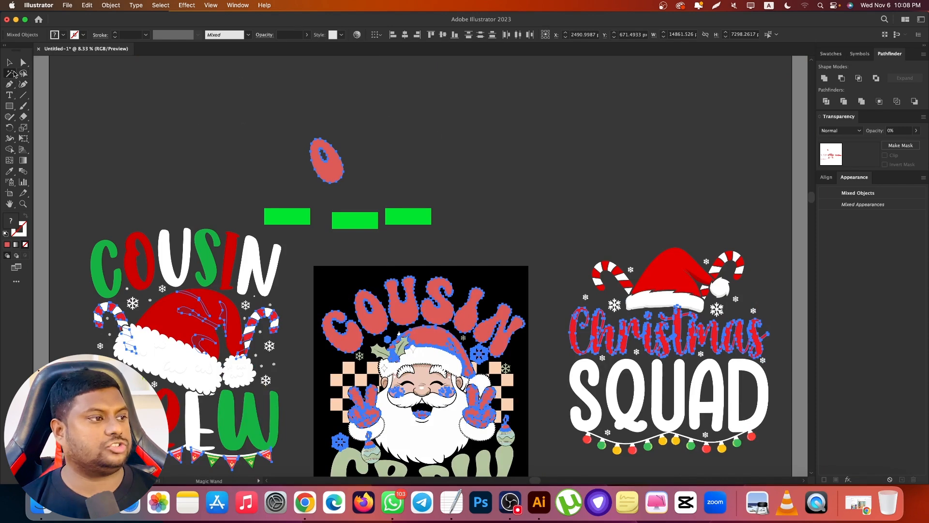
double_click(12, 74)
click(677, 135)
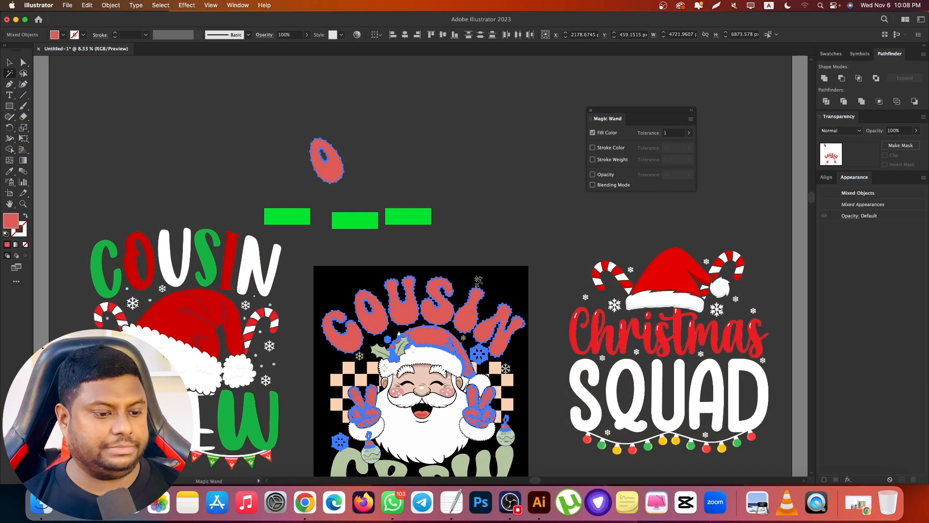
key(super+minus)
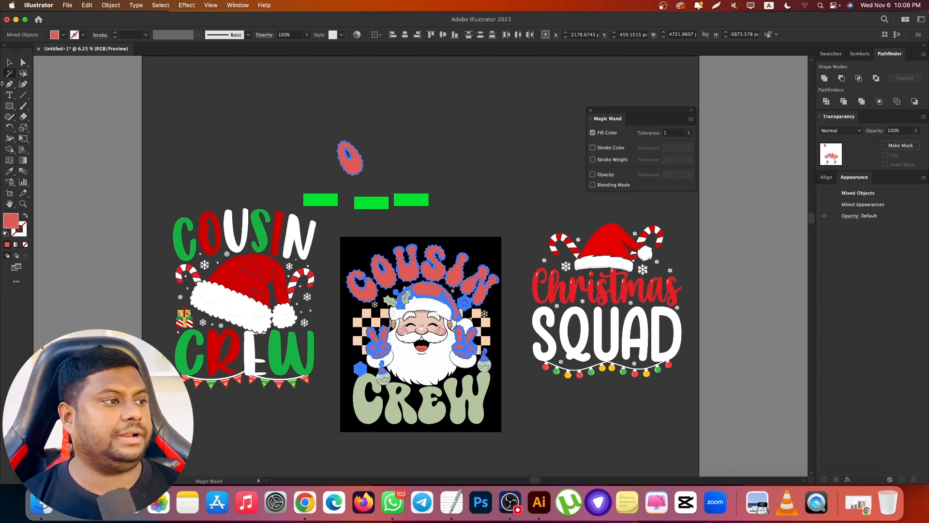
click(202, 124)
click(10, 62)
click(23, 73)
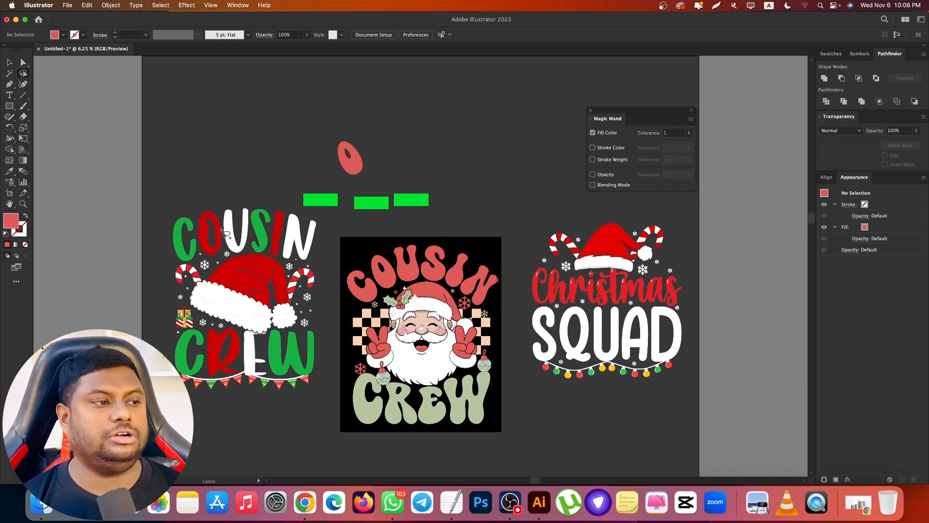
click(9, 63)
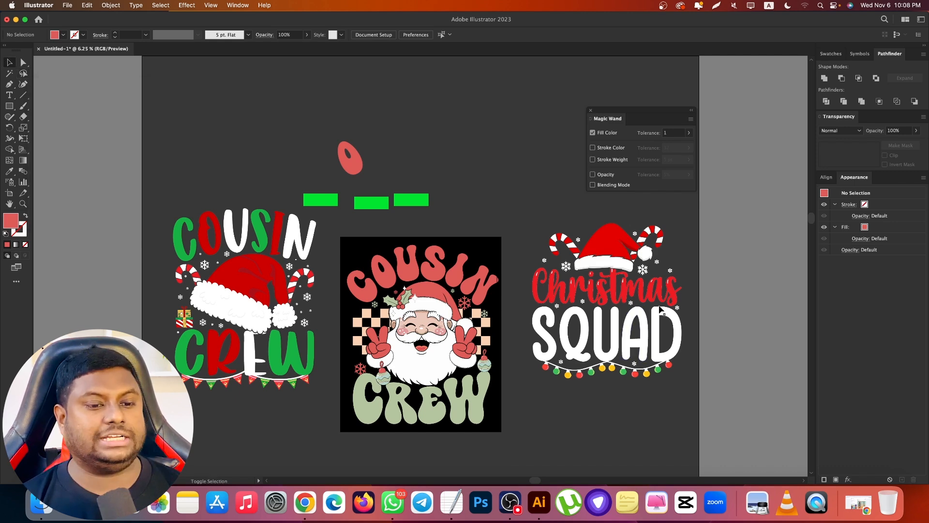
Lasso the coral letter N together with the red snowflake beside it in the Santa design, and deselect both.
scroll(632, 346, up, 3)
drag(691, 290, 426, 363)
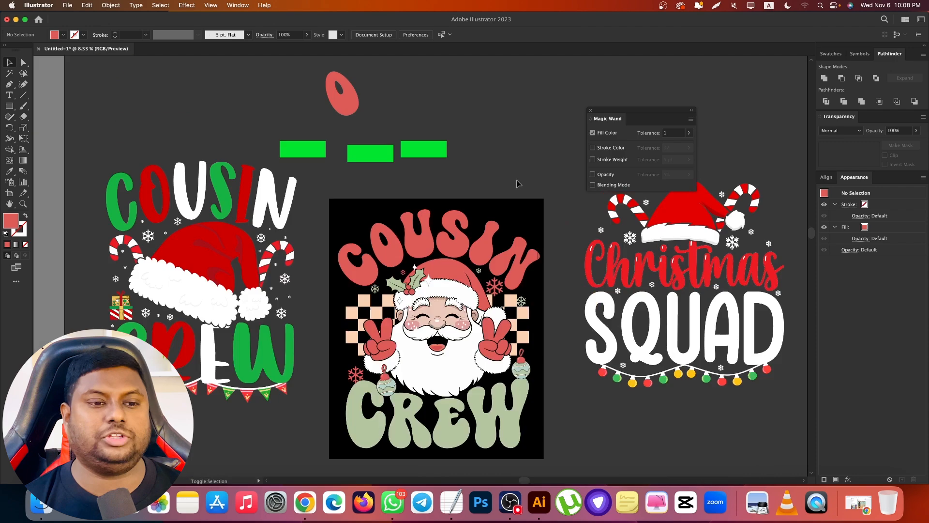
scroll(520, 318, up, 3)
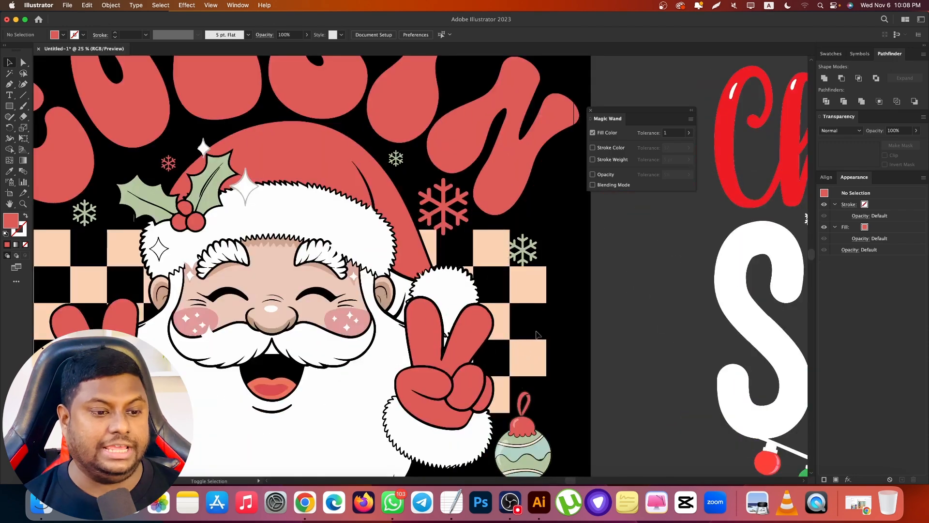
scroll(532, 352, up, 2)
scroll(522, 384, down, 2)
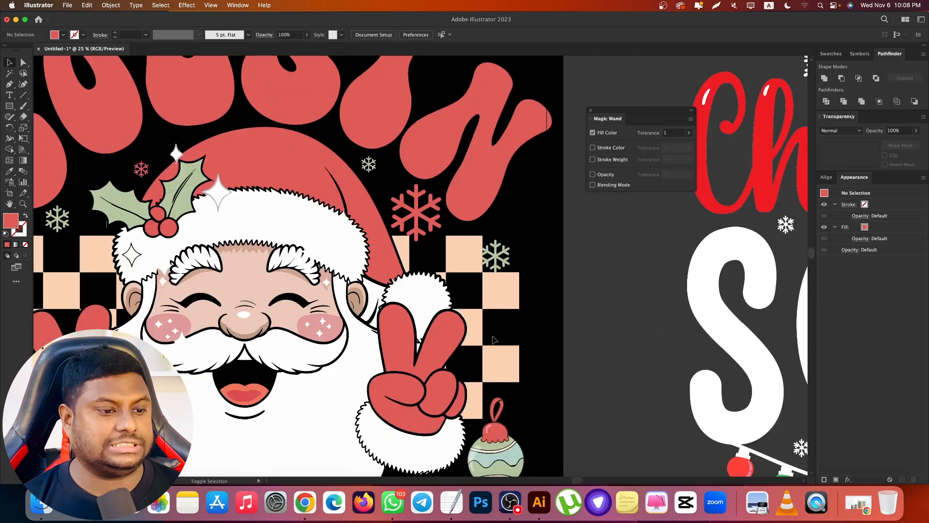
scroll(513, 245, up, 2)
scroll(440, 271, down, 2)
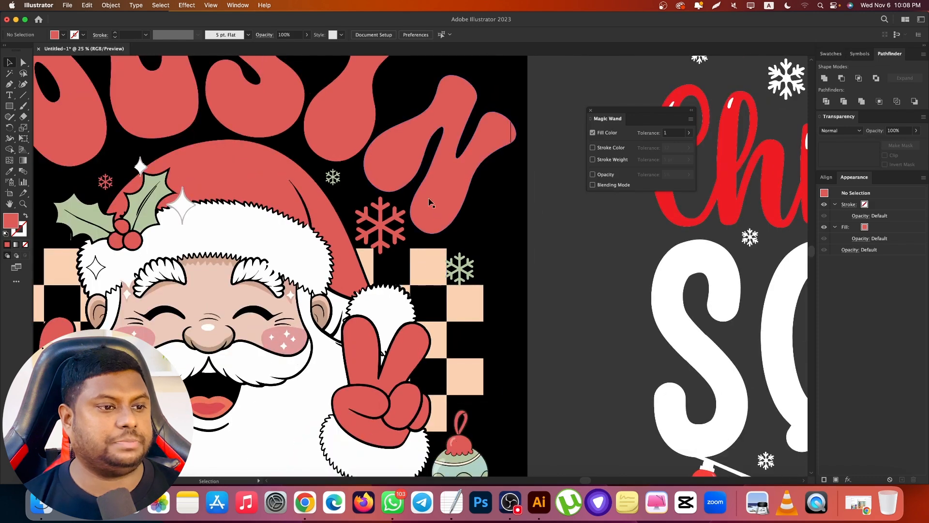
drag(420, 193, 471, 268)
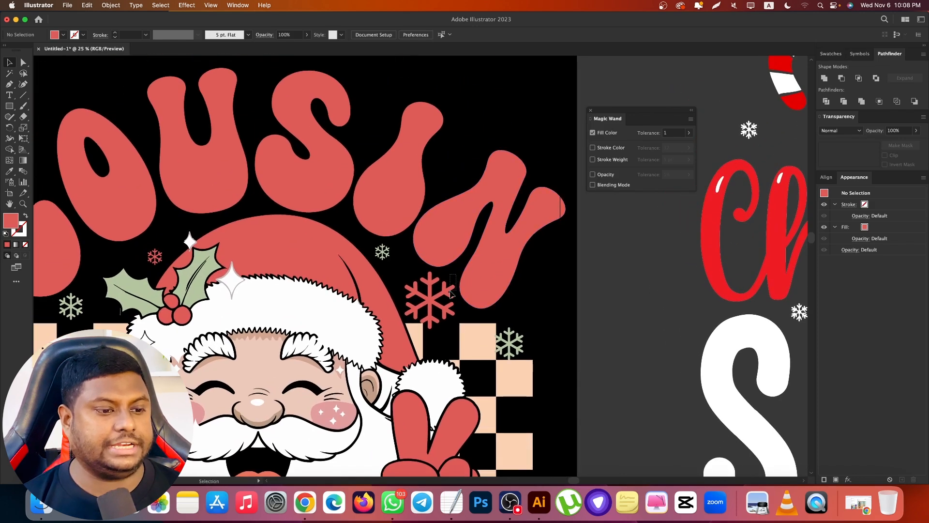
click(23, 74)
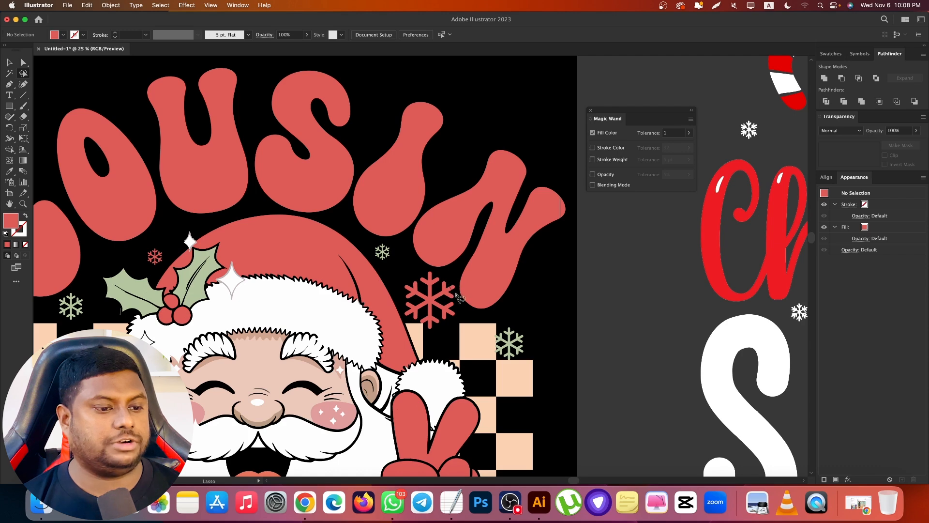
drag(451, 284, 453, 286)
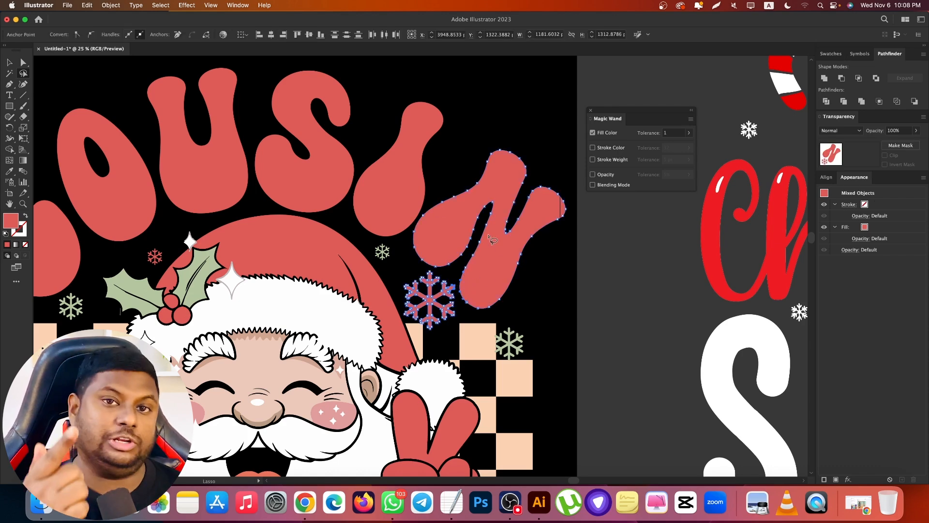
click(619, 277)
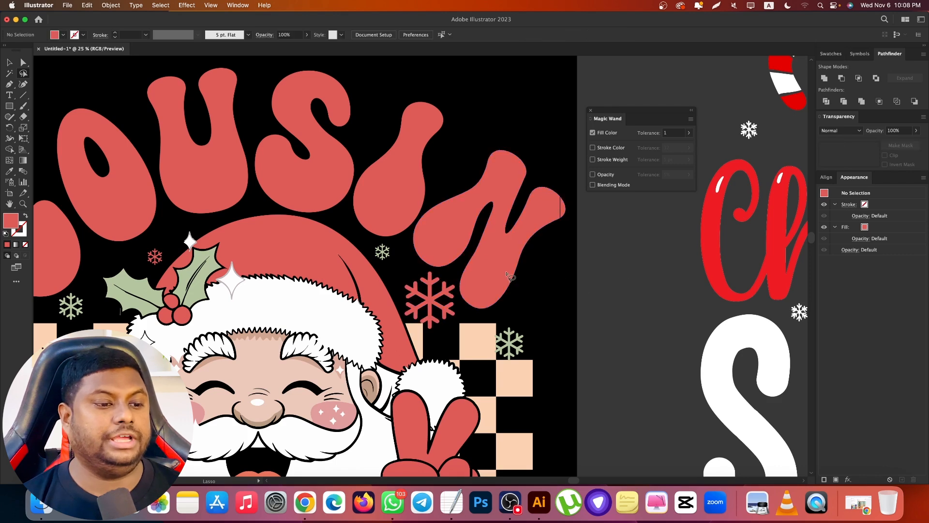
Lasso the letter N with the red snowflake again, and replace that selection with the N and the green snowflake below it.
scroll(483, 284, up, 3)
mouse_move(396, 307)
mouse_down()
mouse_move(453, 309)
mouse_move(387, 274)
mouse_move(413, 290)
mouse_up()
scroll(486, 269, down, 2)
scroll(545, 346, up, 1)
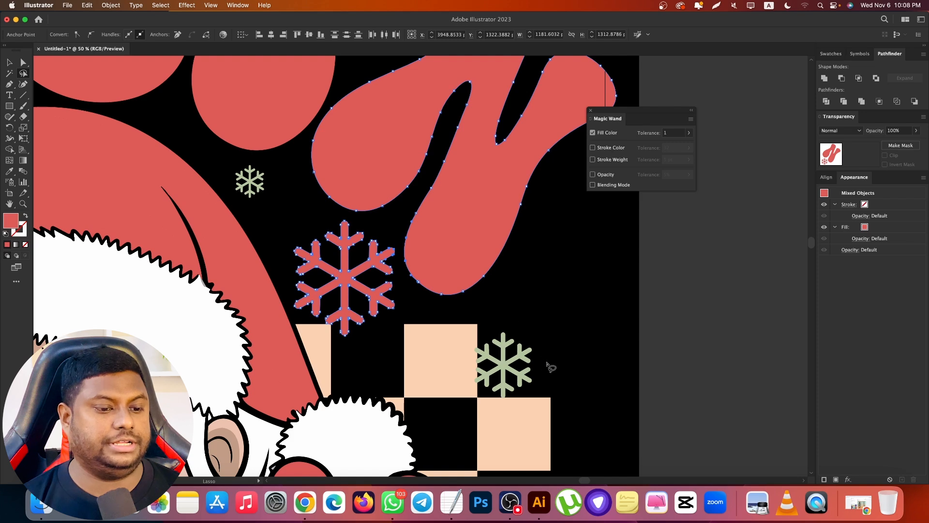
mouse_move(494, 249)
mouse_down()
mouse_move(559, 335)
mouse_move(532, 373)
mouse_up()
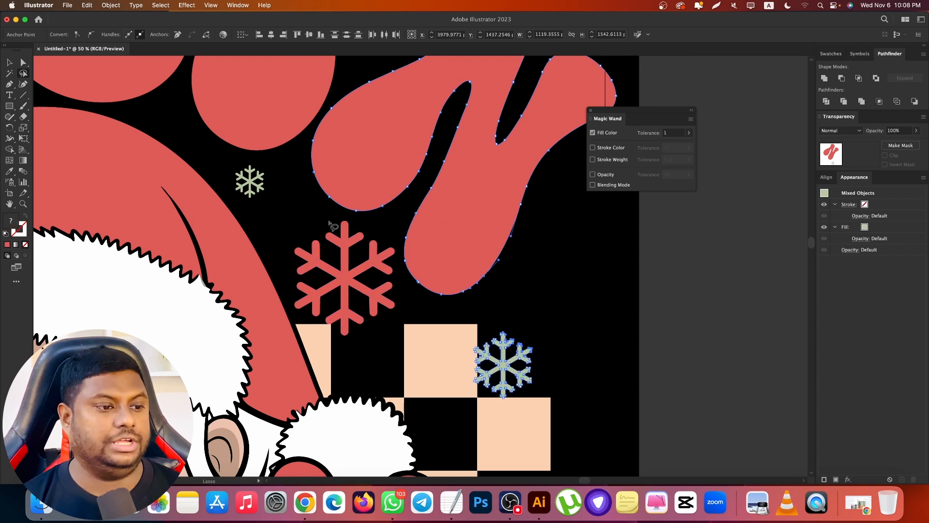
Lasso the letter N, red snowflake and adjacent peach square, and replace that selection with the letters S and I of COUSIN.
mouse_move(374, 239)
mouse_down()
mouse_move(381, 297)
mouse_move(415, 358)
mouse_move(449, 274)
mouse_move(407, 229)
mouse_move(377, 245)
mouse_up()
key(super+minus)
key(super+minus)
key(super+minus)
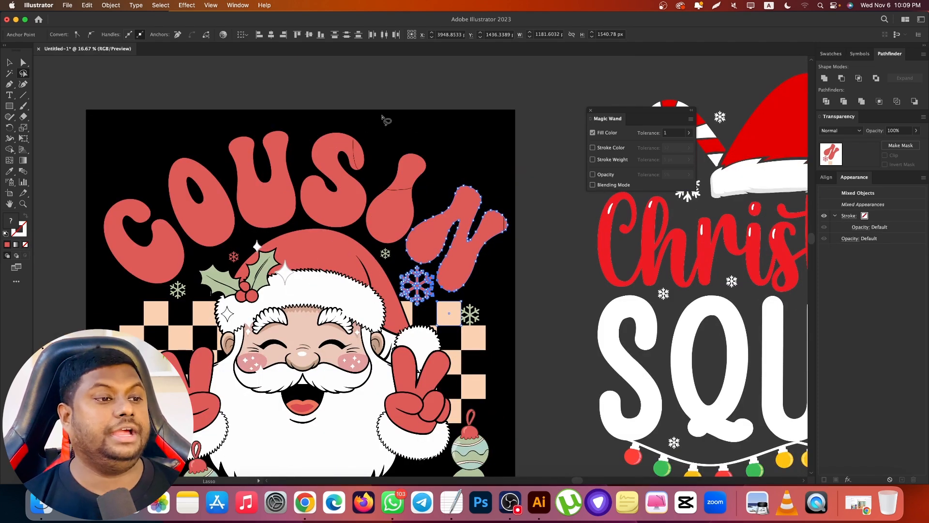
drag(350, 138, 384, 155)
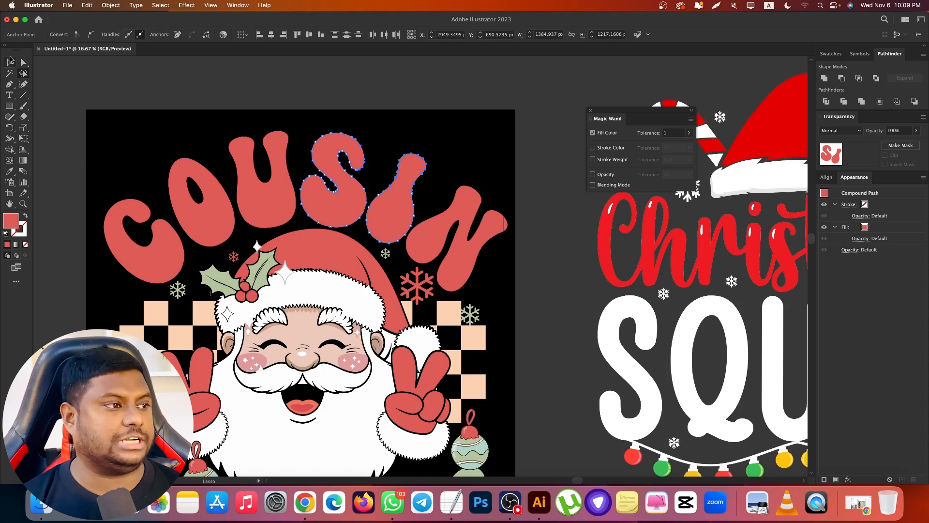
click(10, 62)
click(23, 116)
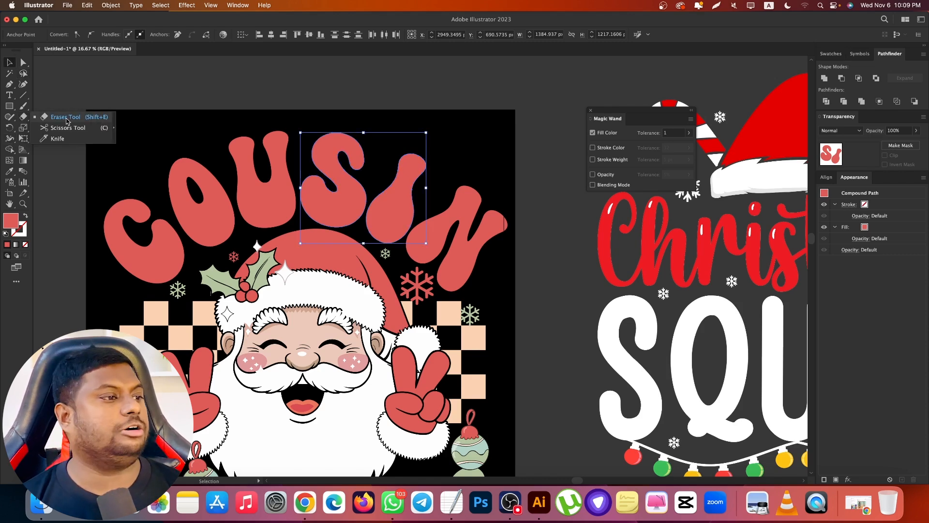
click(65, 118)
click(11, 62)
click(312, 92)
Select the green CREW lettering in the Santa design, examine the Santa and Cousin Crew artwork up close, and clear the selection.
scroll(431, 145, down, 3)
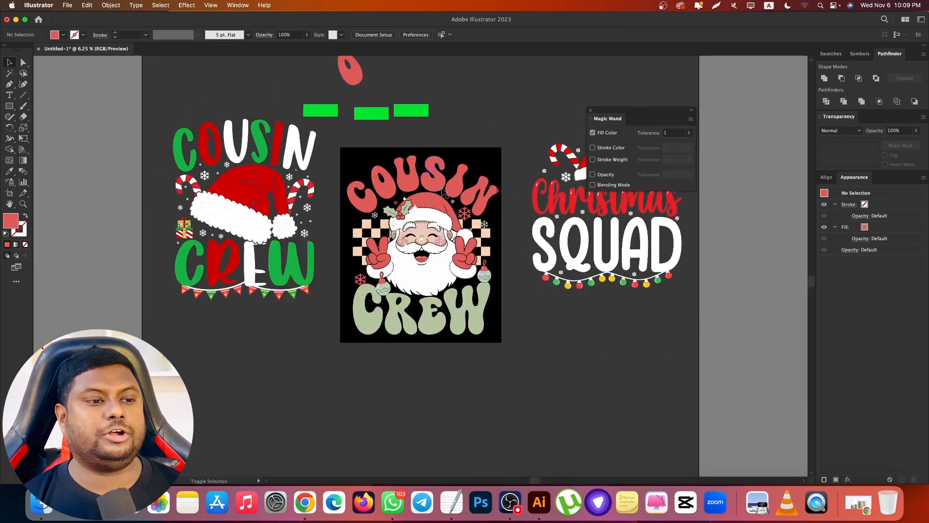
scroll(375, 262, up, 1)
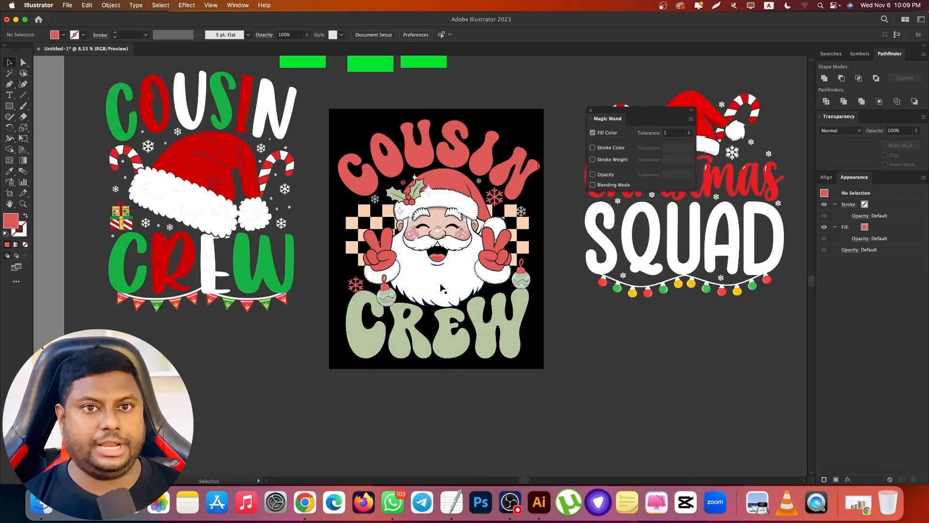
click(490, 331)
scroll(447, 243, up, 2)
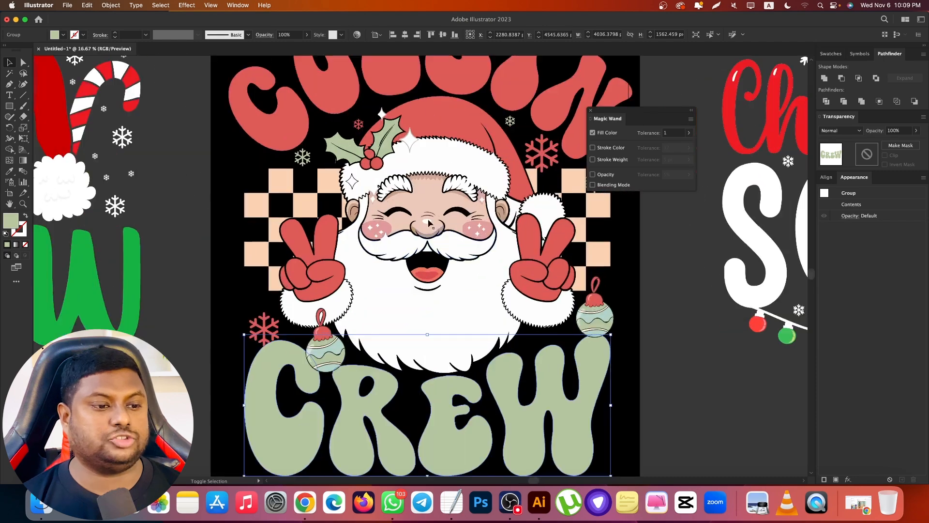
scroll(217, 244, down, 2)
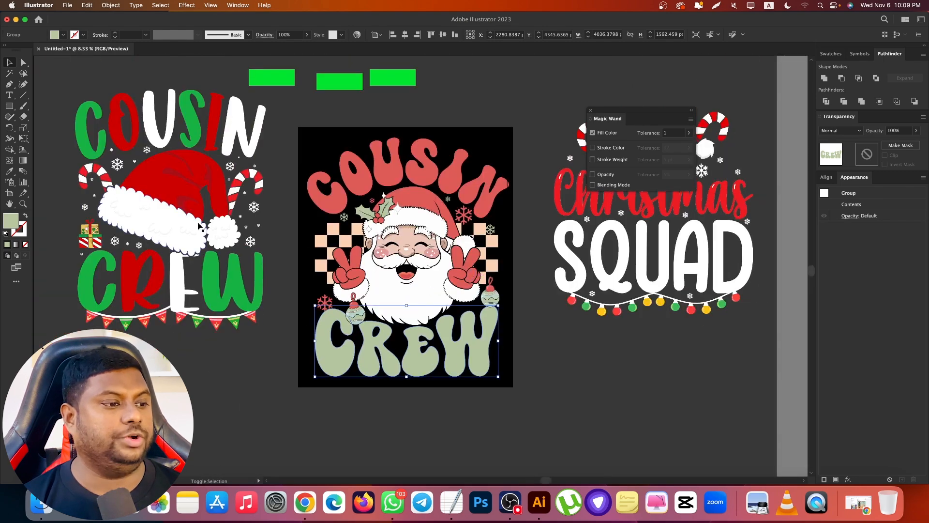
scroll(197, 205, up, 3)
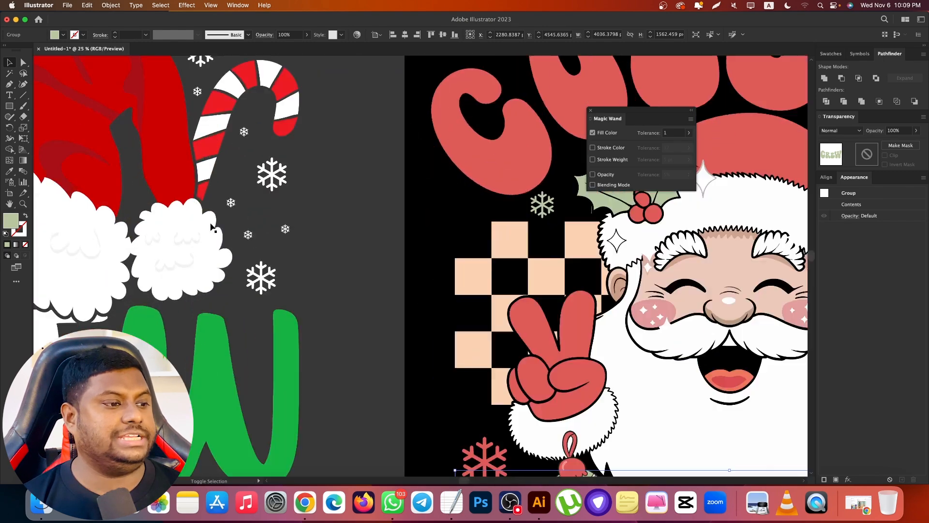
click(336, 215)
scroll(598, 282, right, 10)
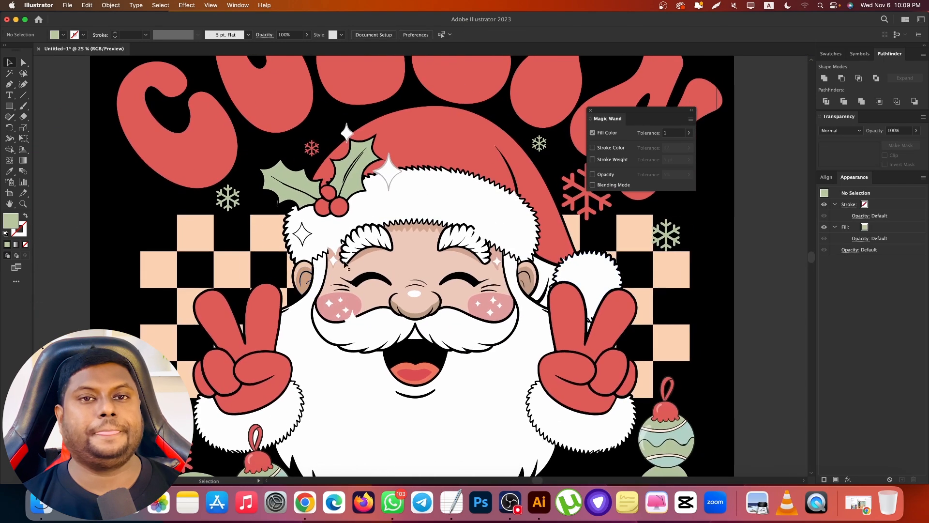
key(super+minus)
key(super+minus)
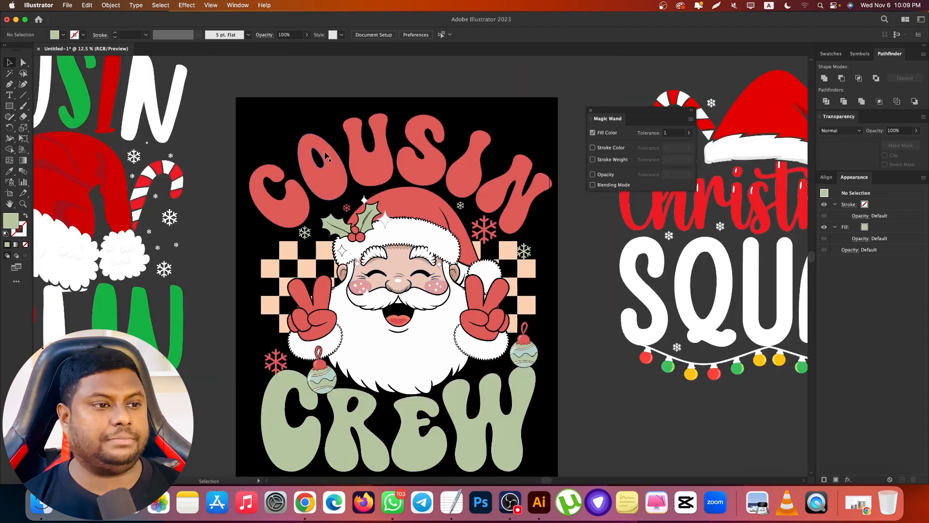
Draw a green circle about 2016 px in diameter below the Cousin Crew design with the Santa hat.
key(super+minus)
drag(9, 106, 49, 128)
drag(169, 333, 274, 436)
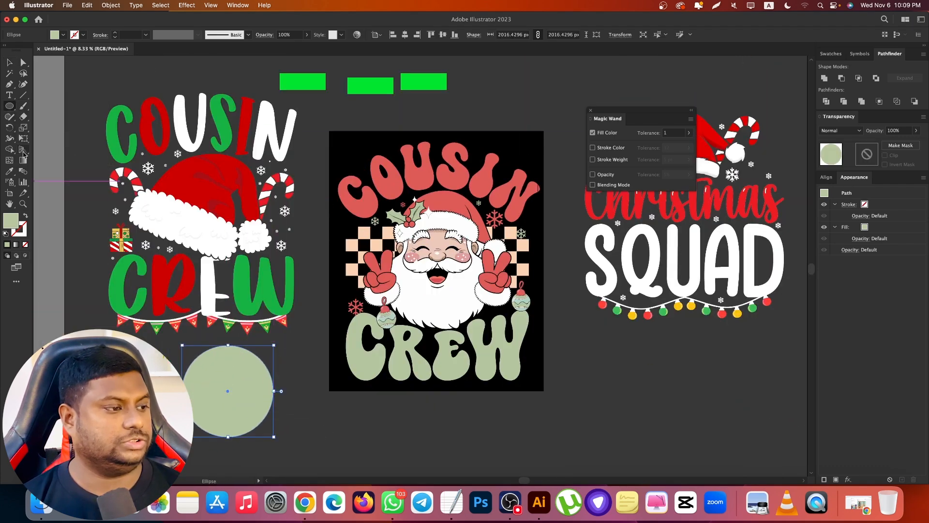
Delete the lowest anchor point of the green circle to turn it into a half circle.
click(24, 61)
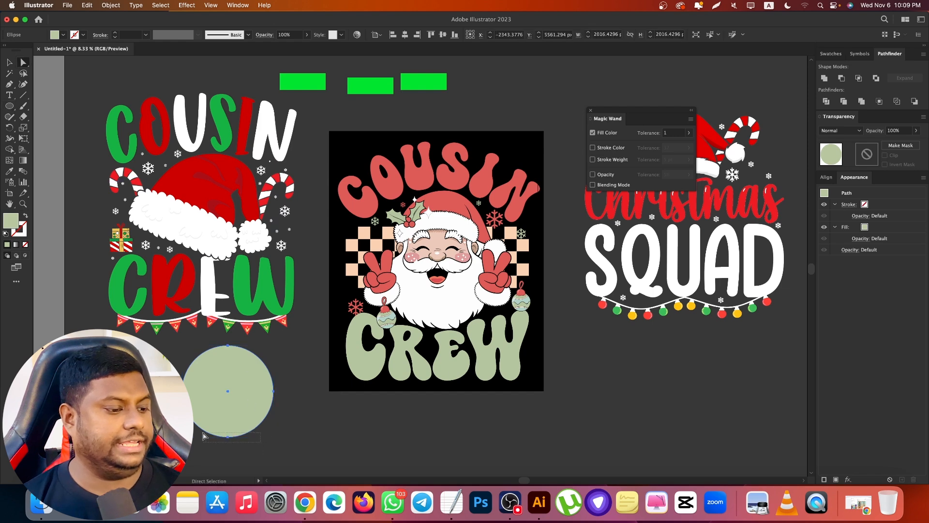
drag(203, 435, 203, 437)
key(Delete)
Select the whole Santa illustration, replace that selection with the green half circle, and clear the selection.
click(11, 63)
click(459, 254)
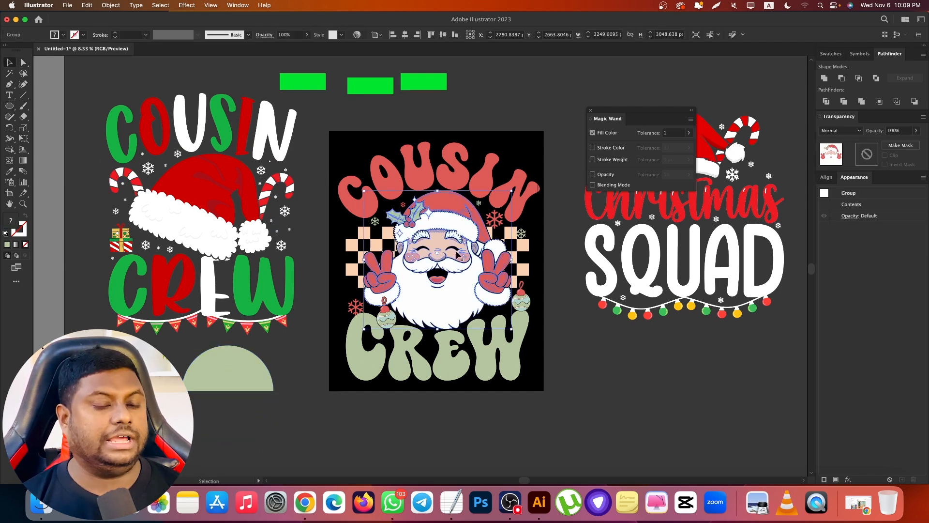
click(238, 370)
scroll(219, 394, up, 1)
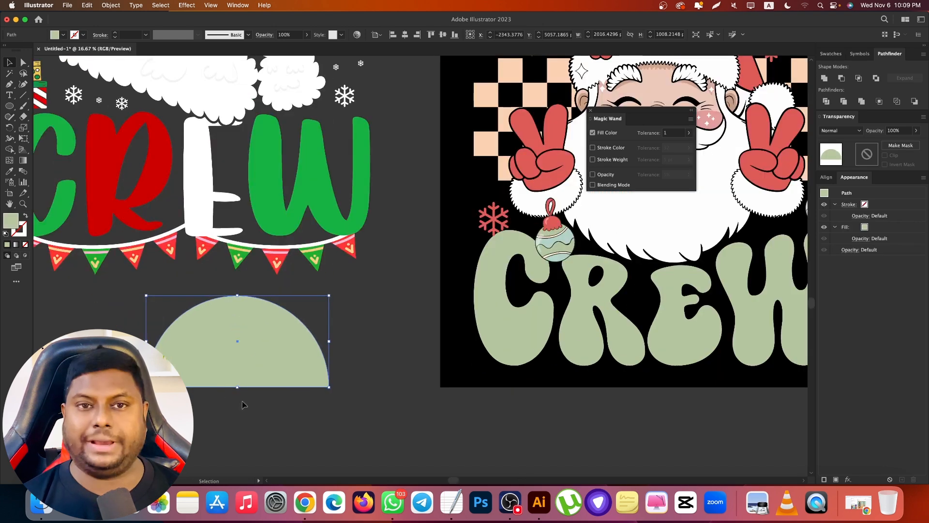
click(317, 392)
scroll(501, 346, down, 1)
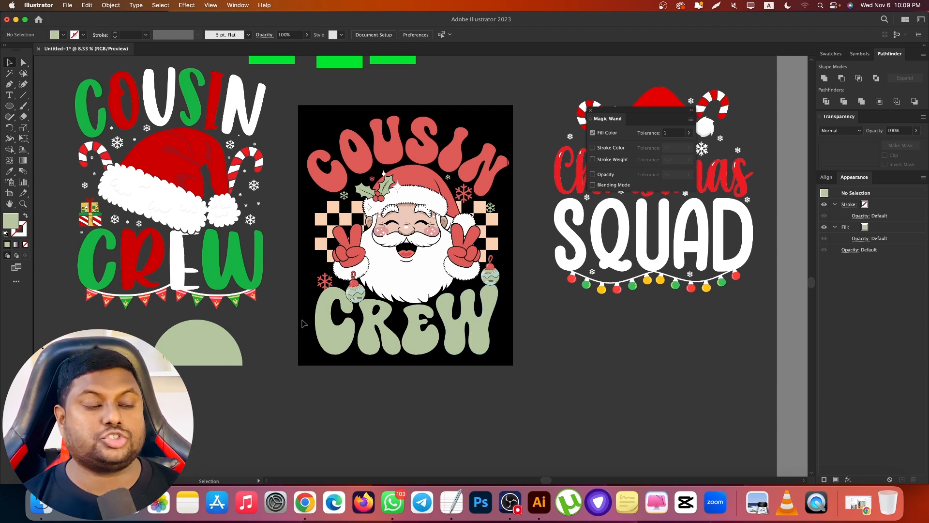
Try erasing freehand strokes across the lower part of the green CREW lettering in the Santa design, and undo them.
click(22, 117)
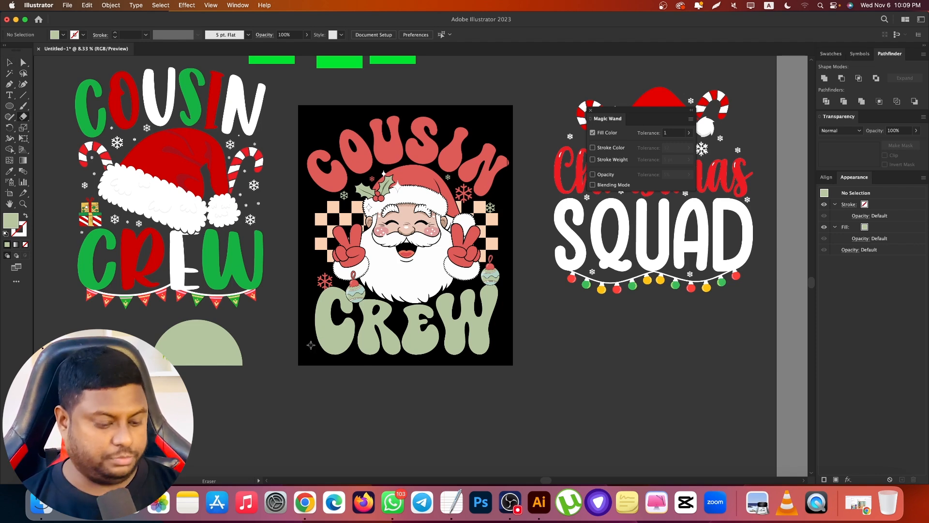
scroll(330, 354, right, 6)
scroll(550, 339, down, 3)
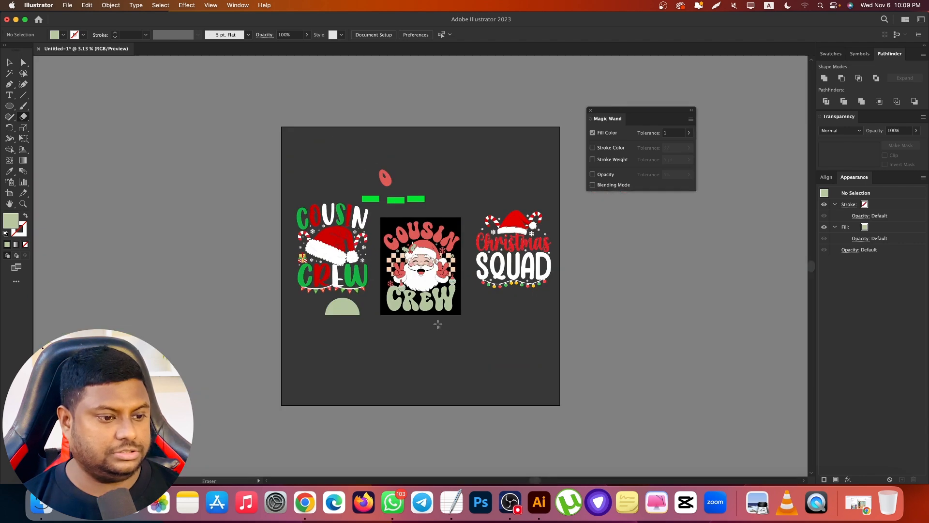
scroll(435, 322, up, 6)
mouse_move(100, 292)
mouse_down()
mouse_move(652, 307)
mouse_move(497, 364)
mouse_move(155, 304)
mouse_move(69, 320)
mouse_move(530, 309)
mouse_up()
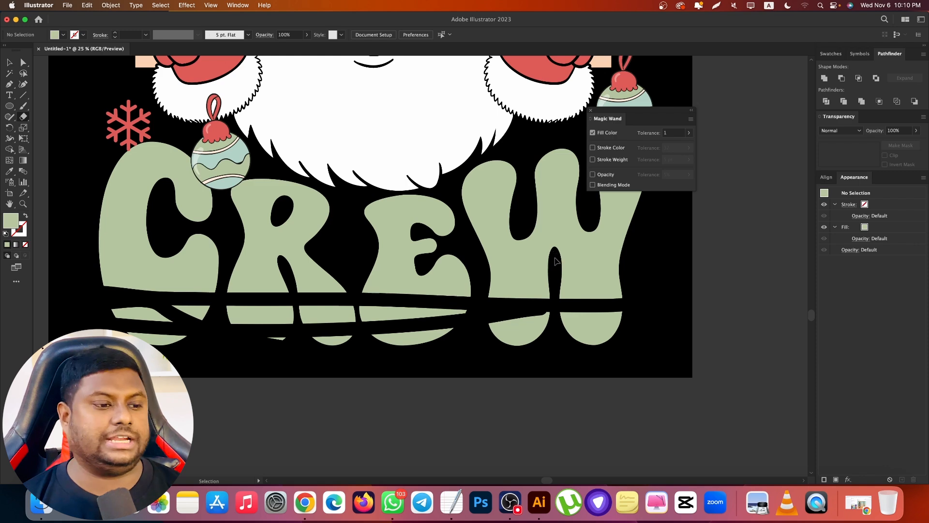
key(super+z)
Try erasing one freehand band through the middle of the green CREW letters, and undo it.
drag(659, 272, 94, 256)
scroll(508, 270, down, 1)
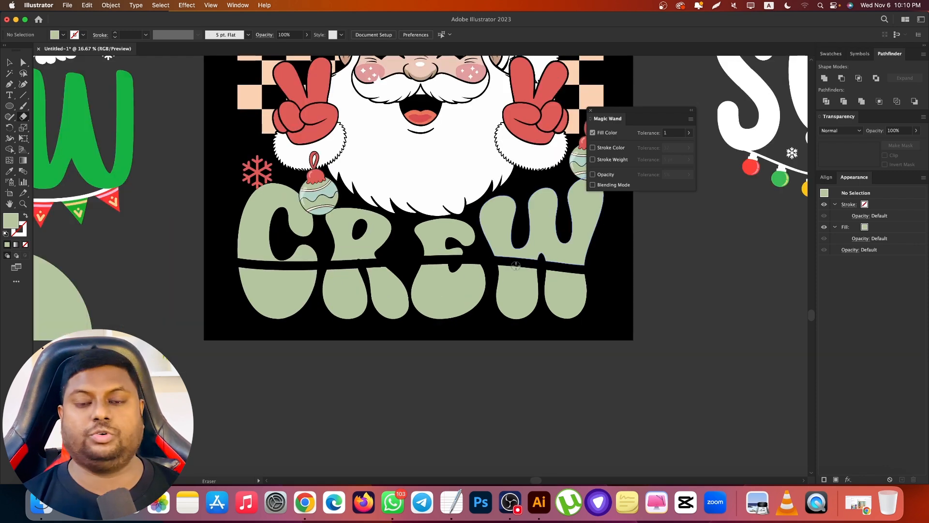
key(super+z)
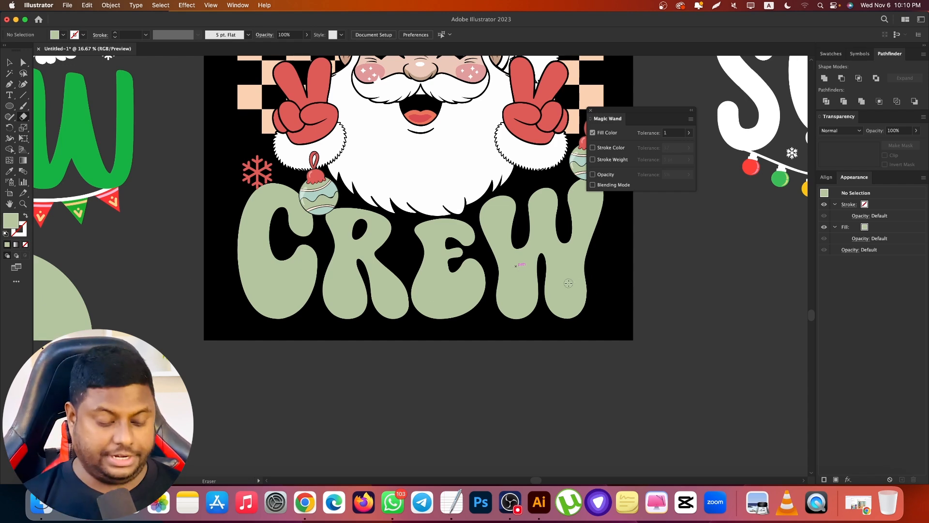
Erase a straight-edged rectangular area covering the lower half of the green CREW lettering in the Santa design.
drag(227, 276, 293, 340)
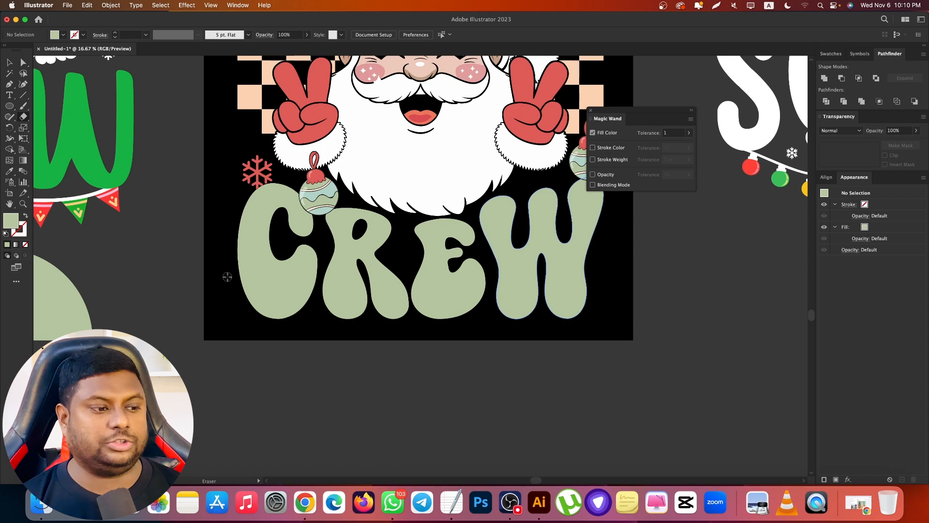
mouse_move(228, 275)
mouse_down()
mouse_move(420, 318)
mouse_move(607, 331)
mouse_move(321, 260)
mouse_move(163, 259)
mouse_up()
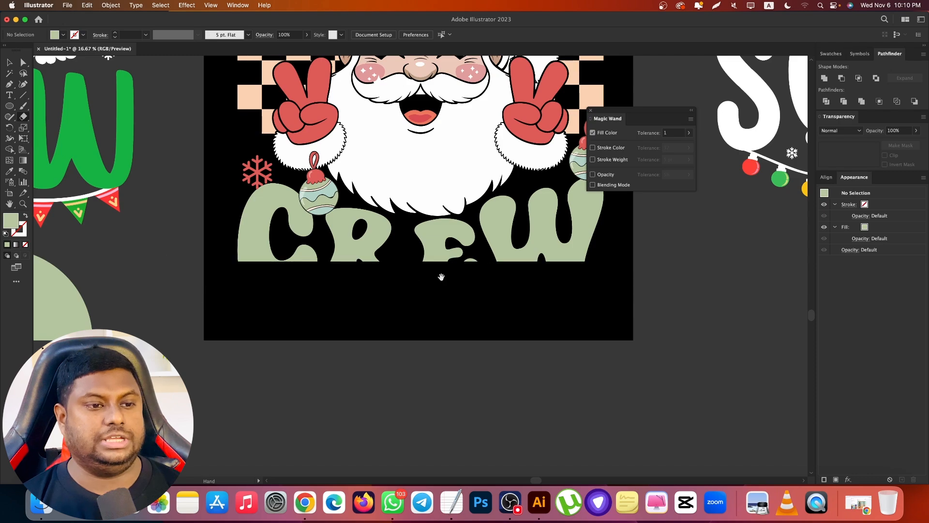
Erase a rectangular area at the right edge of the Santa design, trimming the small green snowflake and outer peach squares.
drag(457, 313, 290, 433)
drag(340, 250, 386, 336)
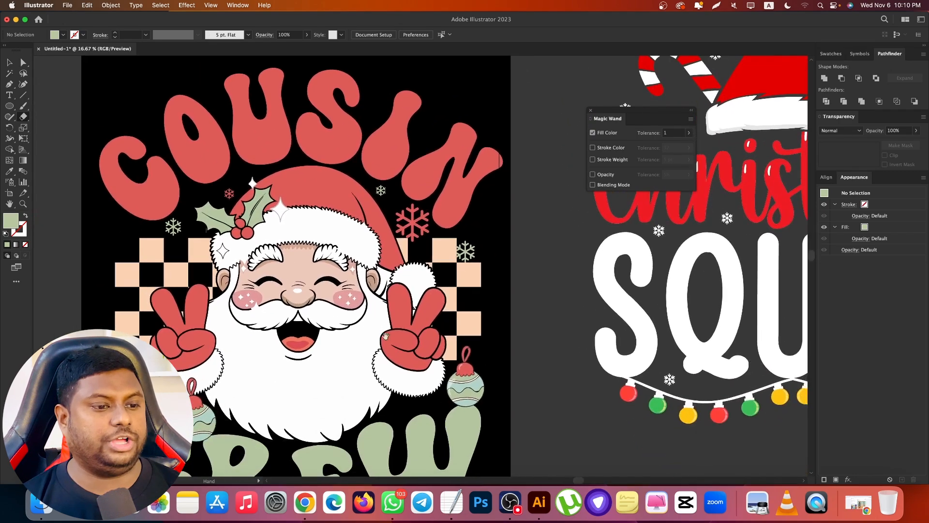
scroll(485, 248, up, 3)
mouse_move(429, 204)
mouse_down()
mouse_move(501, 398)
mouse_move(518, 394)
mouse_up()
scroll(528, 329, down, 2)
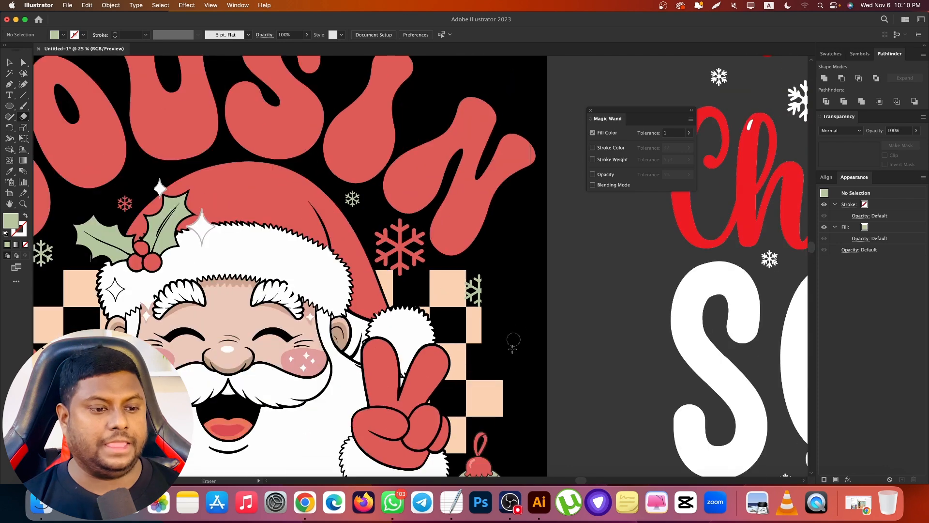
Erase a rectangular area covering the lower half of the white SQUAD lettering and the string of lights below it.
mouse_move(522, 341)
mouse_down()
mouse_move(442, 183)
mouse_move(453, 296)
mouse_up()
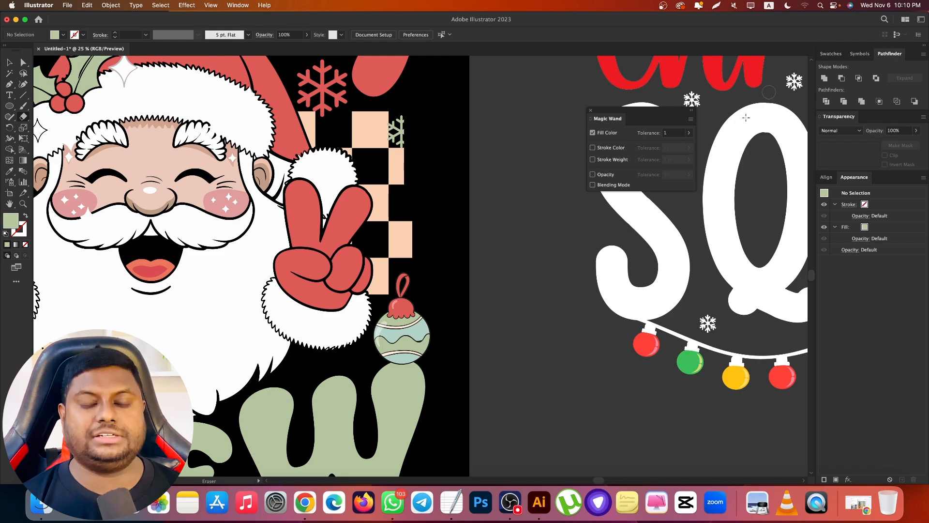
scroll(447, 247, down, 3)
scroll(587, 240, up, 4)
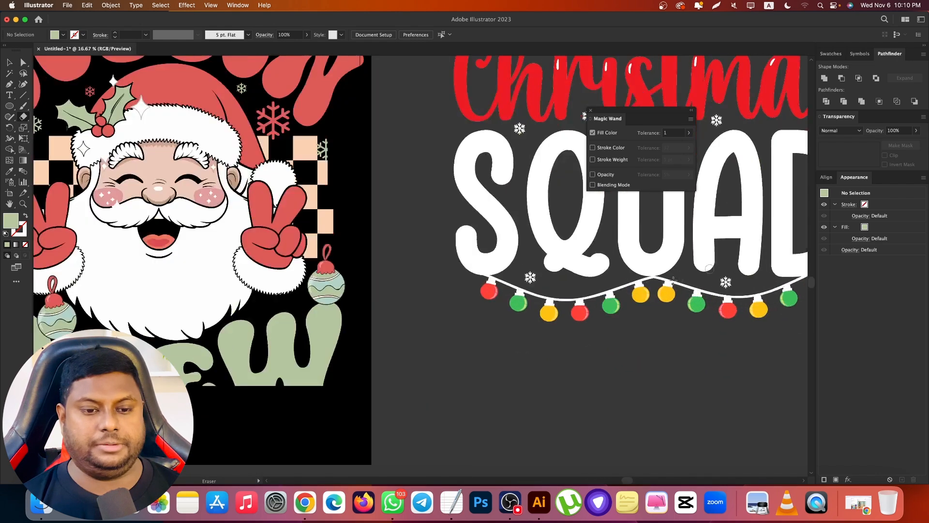
scroll(417, 289, up, 2)
mouse_move(401, 278)
mouse_down()
mouse_move(404, 254)
mouse_move(411, 284)
mouse_move(423, 262)
mouse_move(399, 237)
mouse_up()
scroll(369, 248, down, 5)
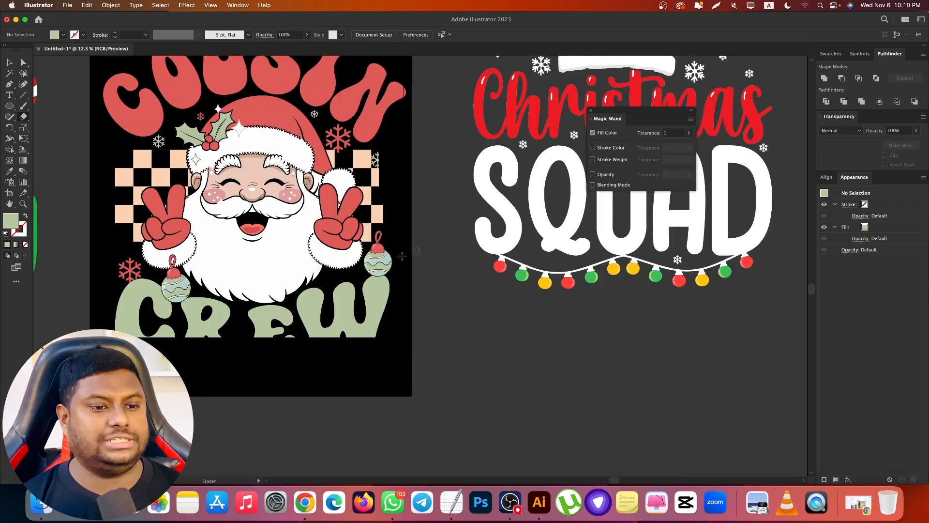
scroll(411, 252, down, 2)
scroll(709, 218, up, 3)
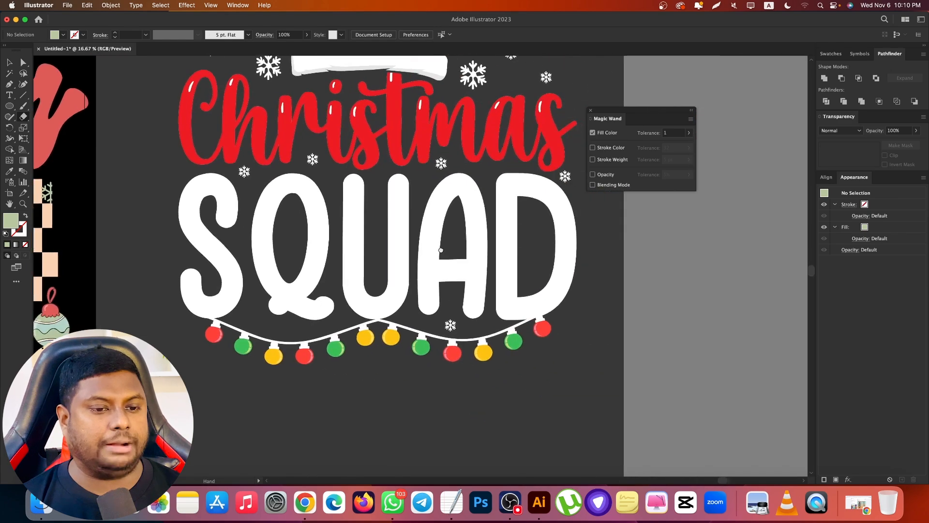
mouse_move(126, 228)
mouse_down()
mouse_move(408, 342)
mouse_move(607, 390)
mouse_move(584, 383)
mouse_up()
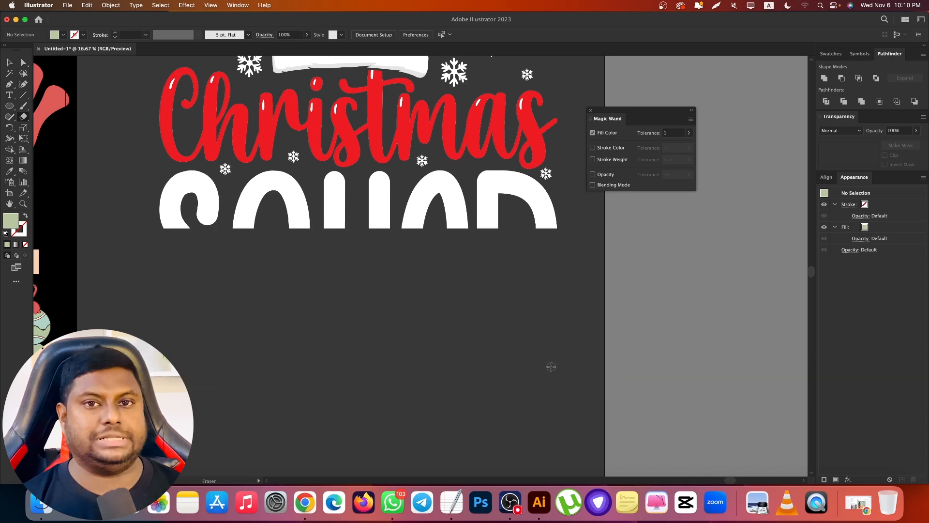